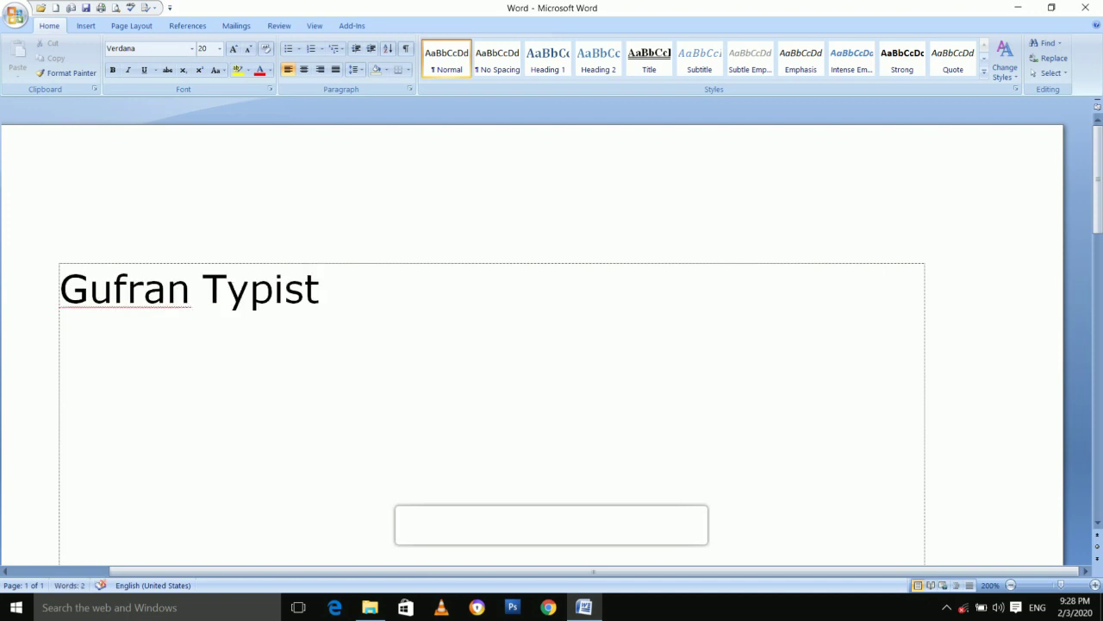
Select the whole 'Gufran Typist' heading with Ctrl+A
{"action": "key", "text": "ctrl+a"}
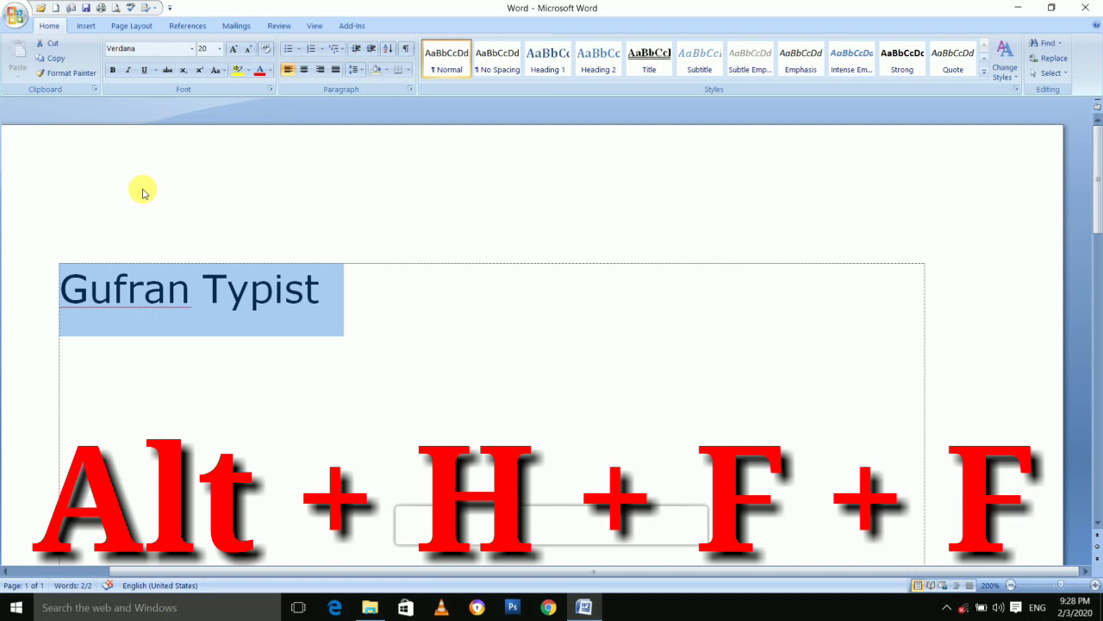
Change the heading font from Verdana to Aachen-Bold through the Font box
{"action": "key", "text": "alt"}
{"action": "key", "text": "h"}
{"action": "key", "text": "f"}
{"action": "key", "text": "f"}
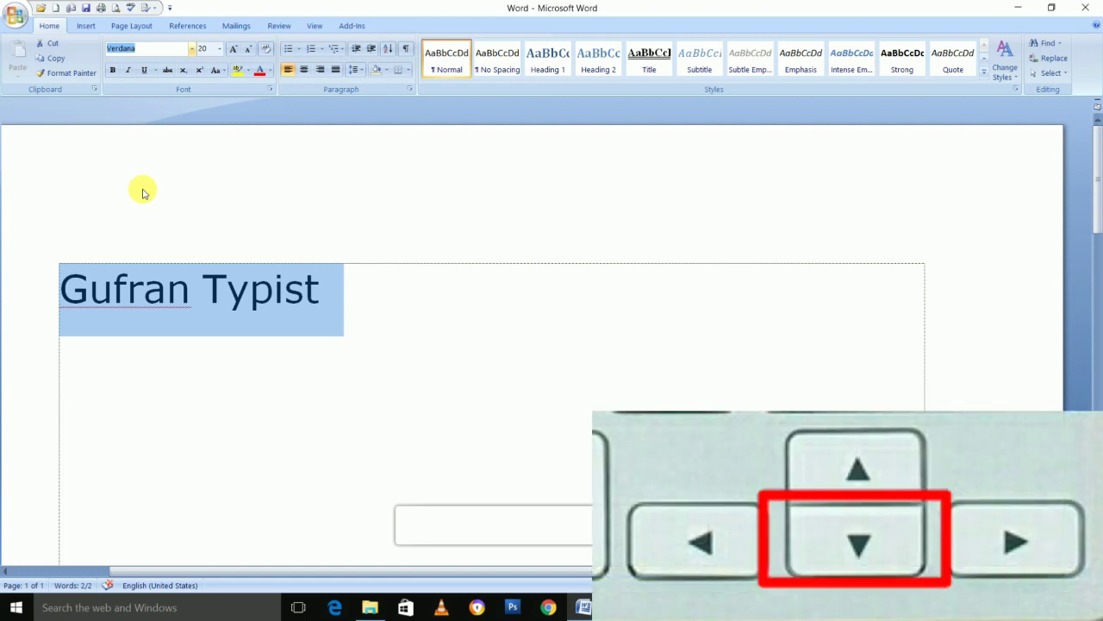
{"action": "key", "text": "Down"}
{"action": "key", "text": "Down"}
{"action": "key", "text": "Down"}
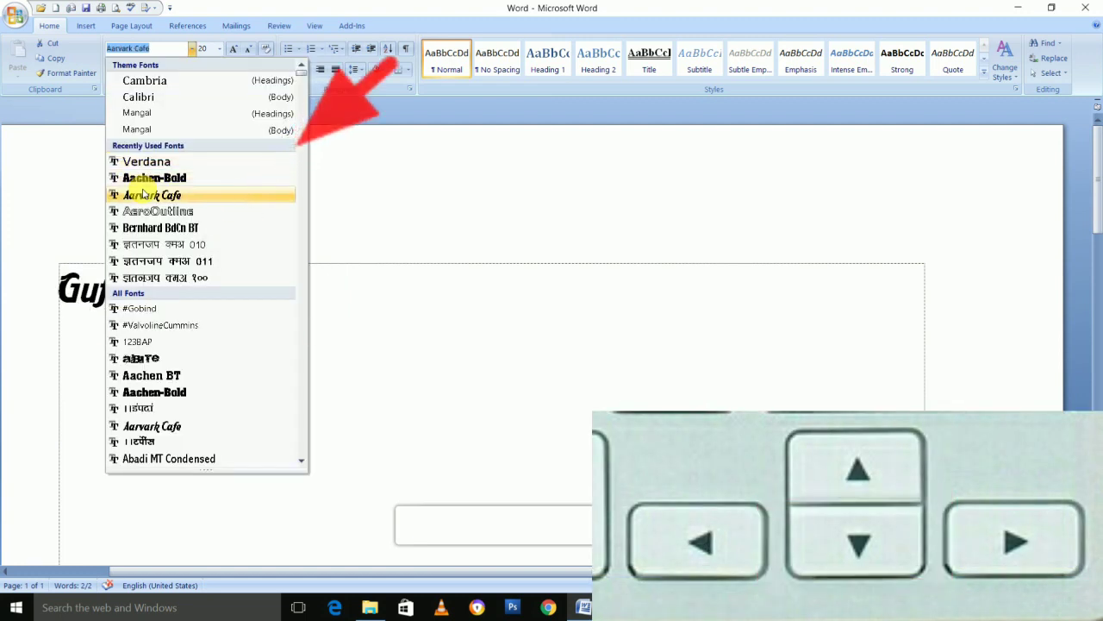
{"action": "key", "text": "Down"}
{"action": "key", "text": "Down"}
{"action": "key", "text": "Down"}
{"action": "key", "text": "Down"}
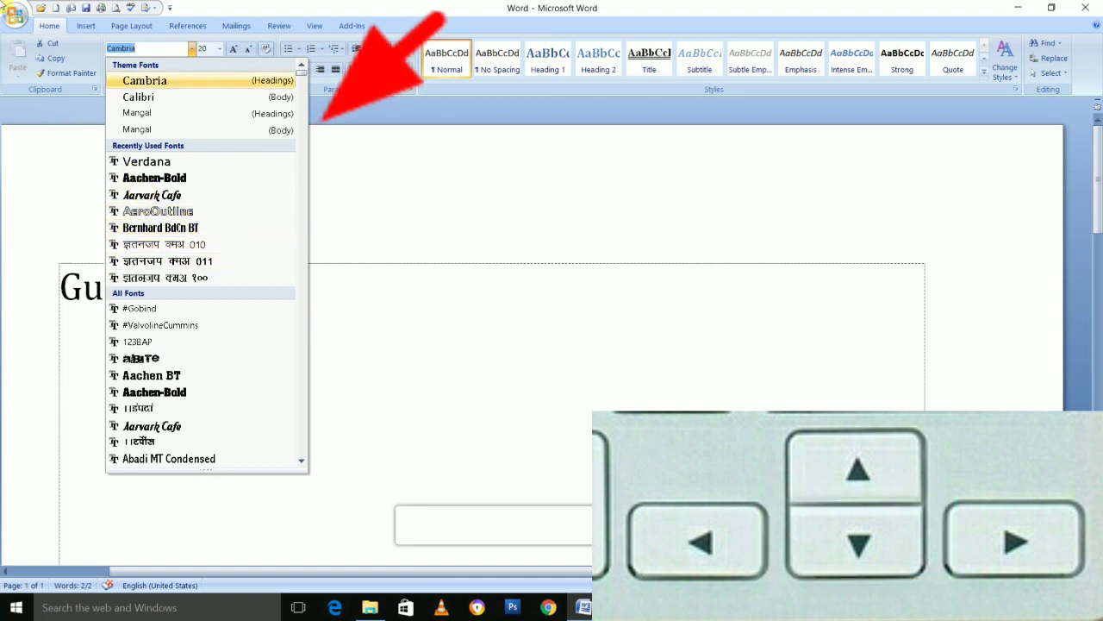
{"action": "key", "text": "Down"}
{"action": "key", "text": "Down"}
{"action": "key", "text": "Down"}
{"action": "key", "text": "Down"}
{"action": "key", "text": "Down"}
{"action": "key", "text": "Down"}
{"action": "key", "text": "Down"}
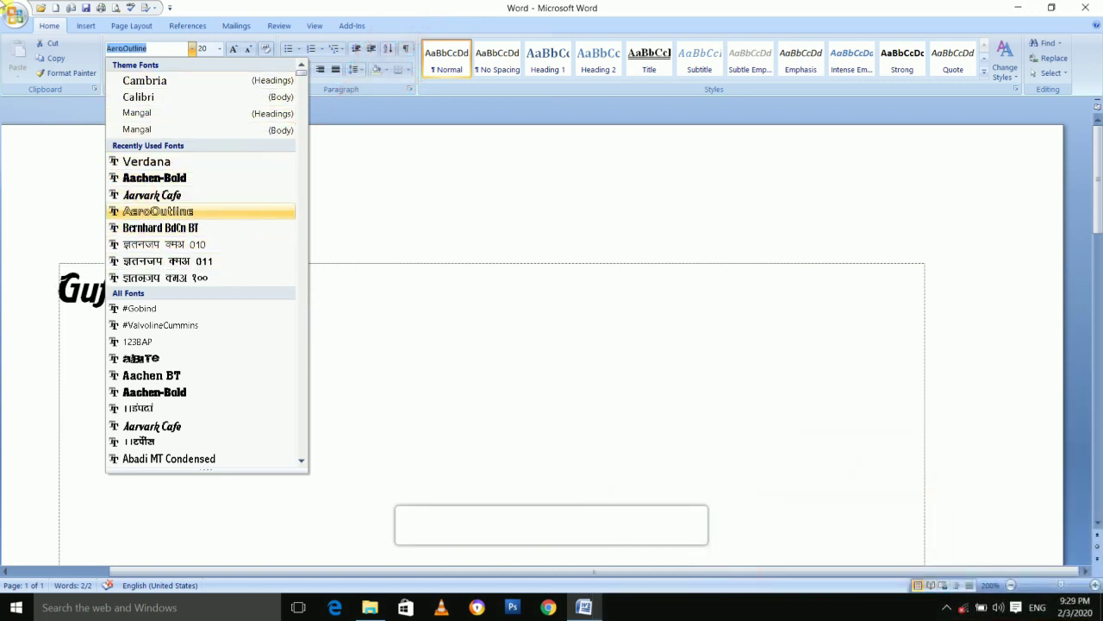
{"action": "key", "text": "Down"}
{"action": "key", "text": "Down"}
{"action": "key", "text": "Down"}
{"action": "key", "text": "Down"}
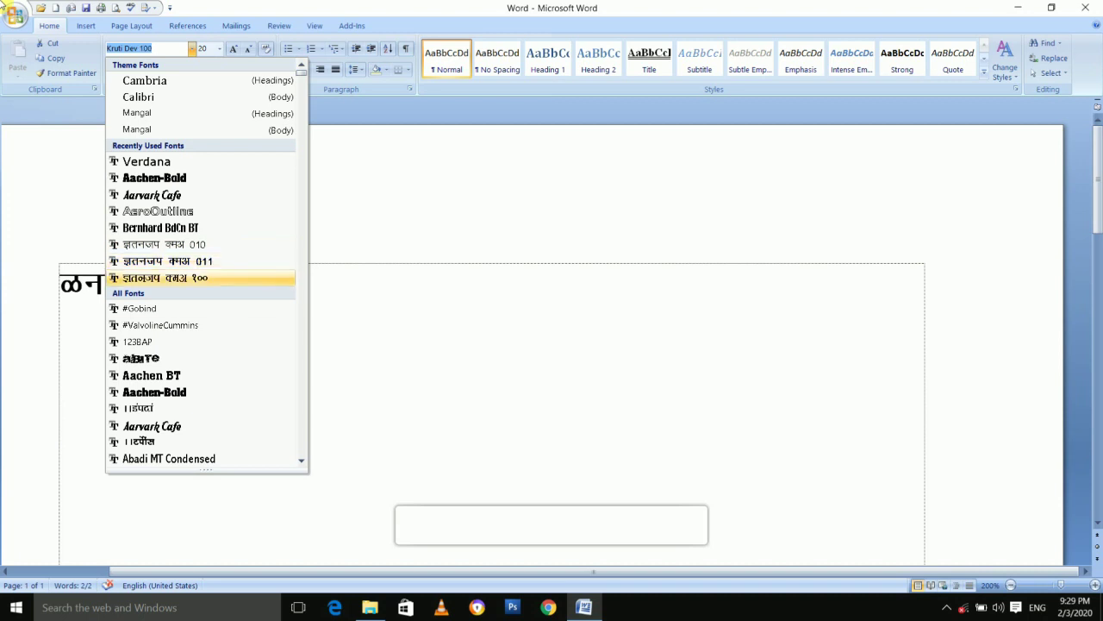
{"action": "key", "text": "Down"}
{"action": "key", "text": "Down"}
{"action": "key", "text": "Down"}
{"action": "key", "text": "Down"}
{"action": "key", "text": "Down"}
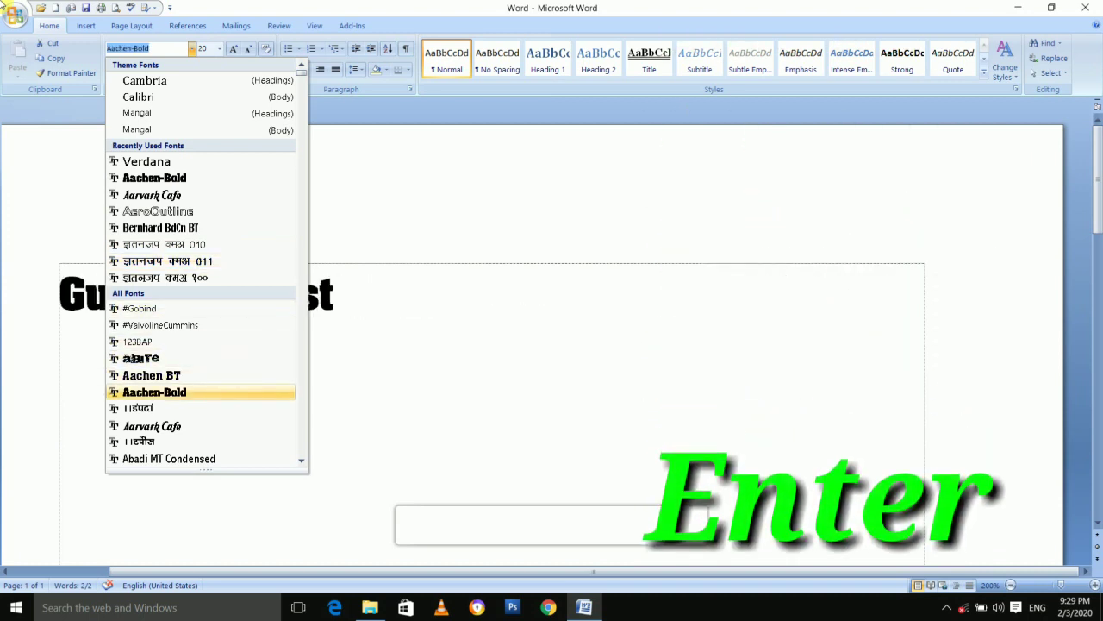
{"action": "key", "text": "Return"}
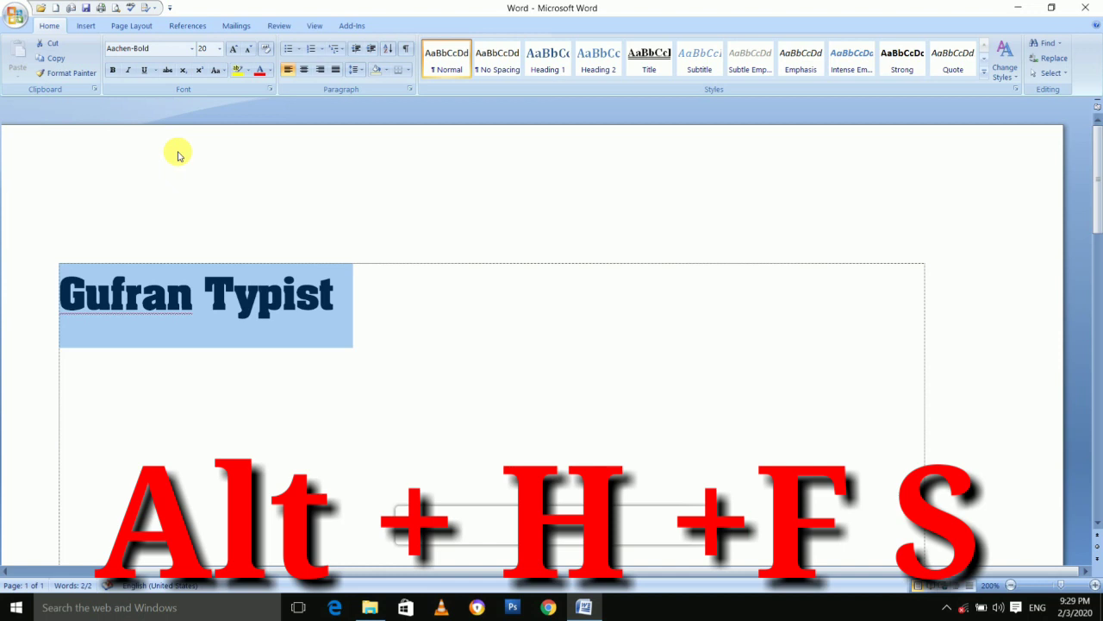
Raise the heading's font size from 20 to 28 pt through the Font Size box
{"action": "key", "text": "alt"}
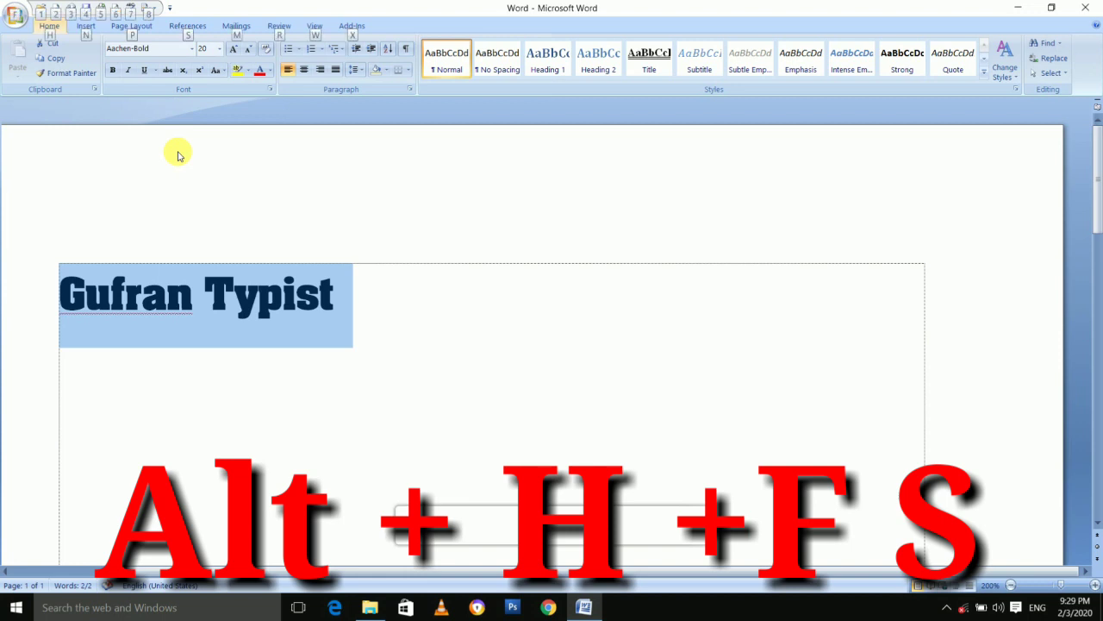
{"action": "key", "text": "h"}
{"action": "key", "text": "f"}
{"action": "key", "text": "s"}
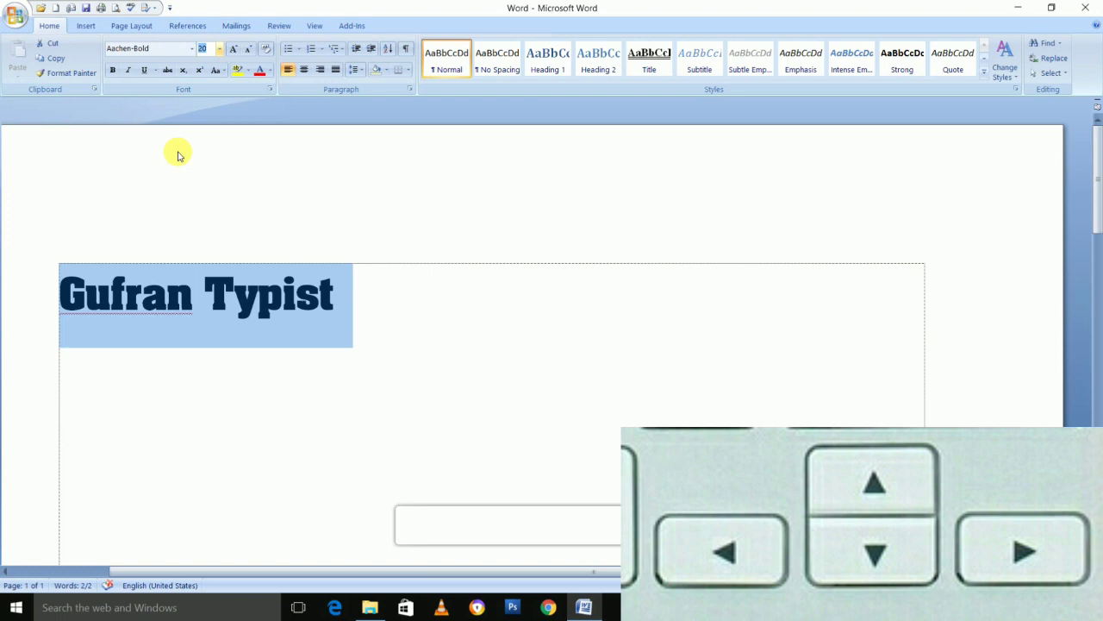
{"action": "key", "text": "Down"}
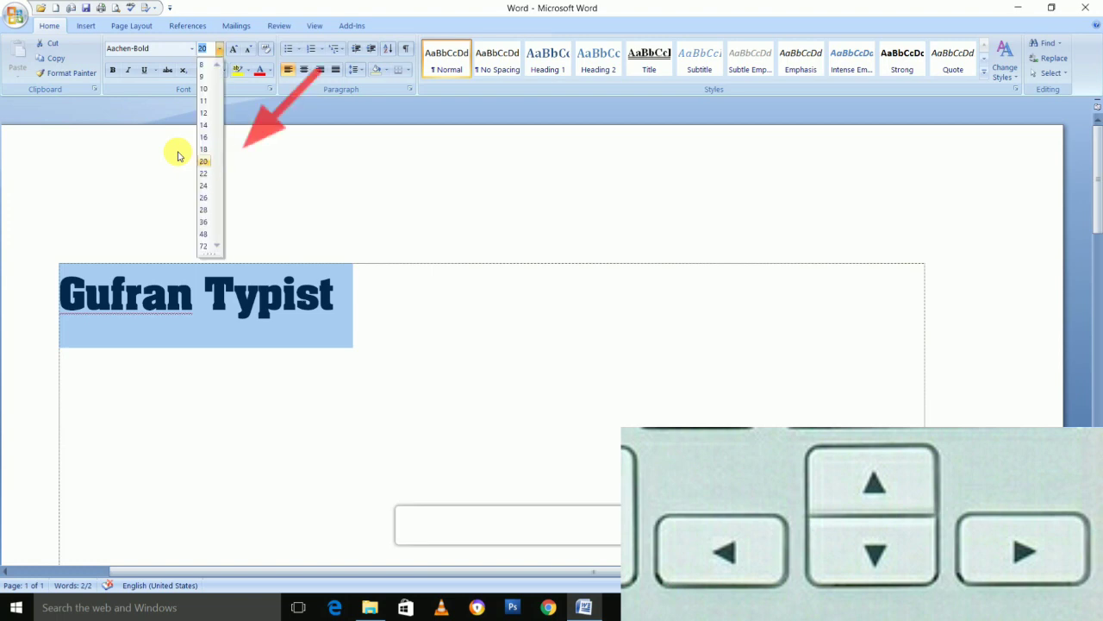
{"action": "key", "text": "Down"}
{"action": "key", "text": "Down"}
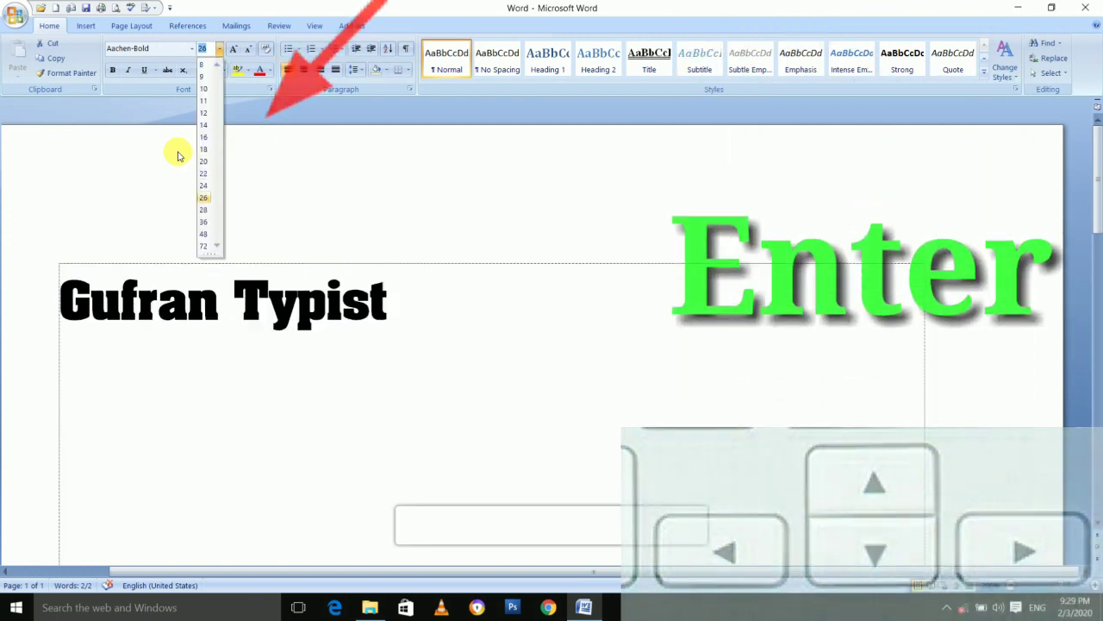
{"action": "key", "text": "Down"}
{"action": "key", "text": "Down"}
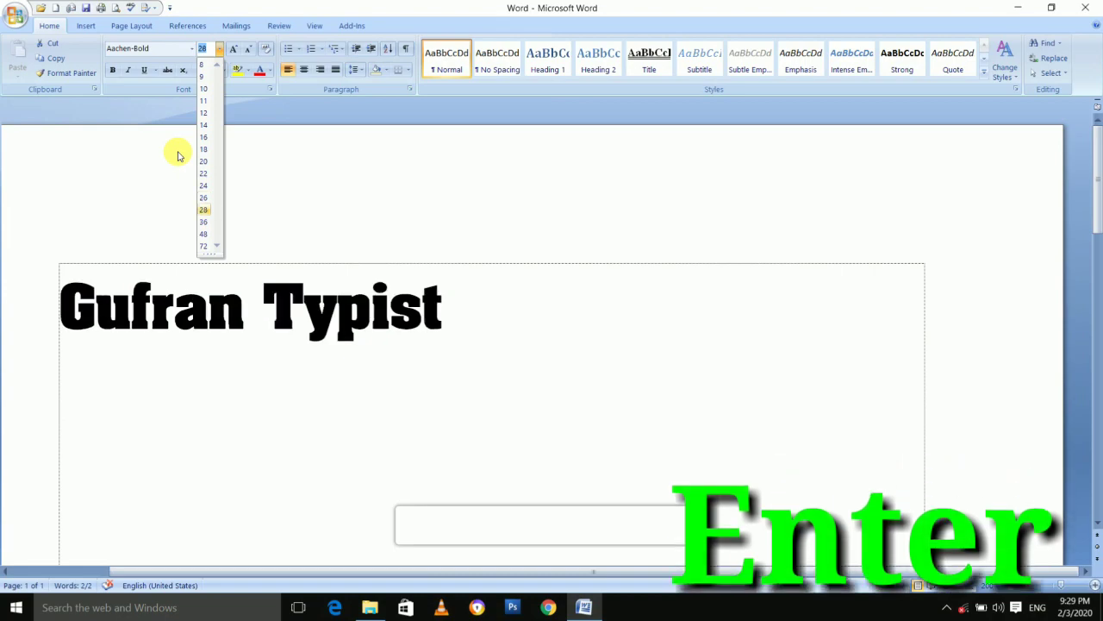
{"action": "key", "text": "Return"}
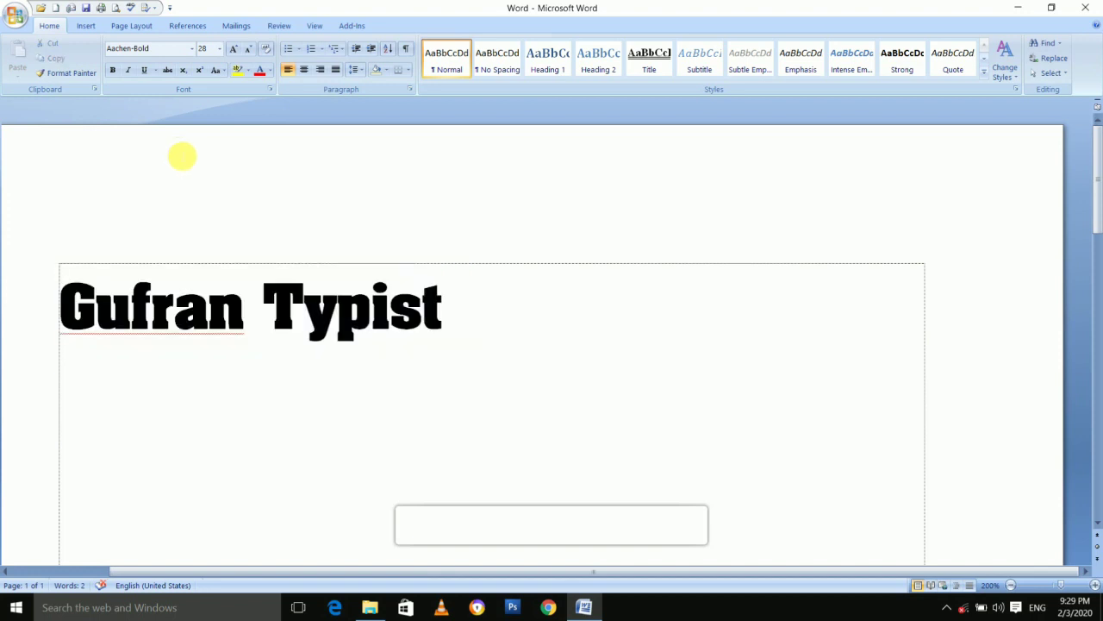
Select the heading and set its complex-script font to Arial Unicode MS in the Font dialog
{"action": "key", "text": "ctrl+a"}
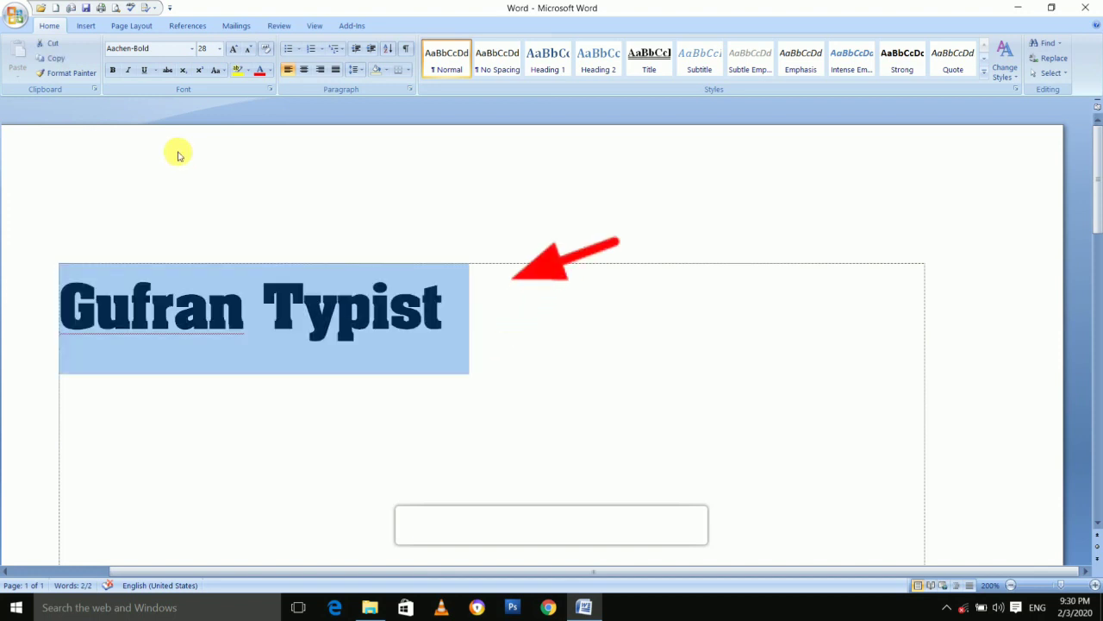
{"action": "key", "text": "shift+Left"}
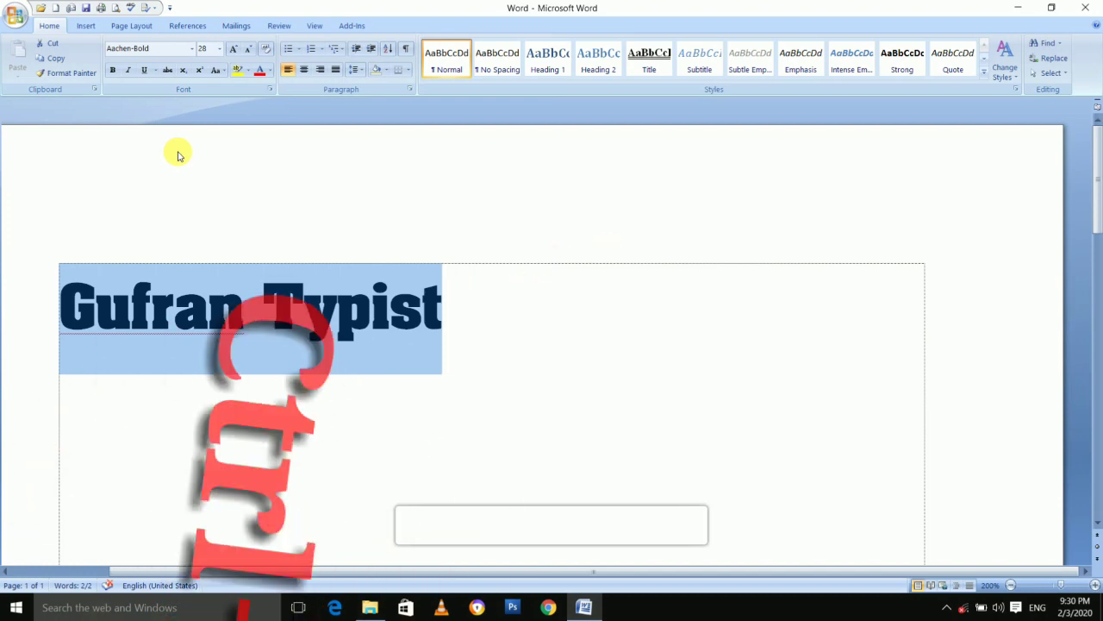
{"action": "key", "text": "ctrl+d"}
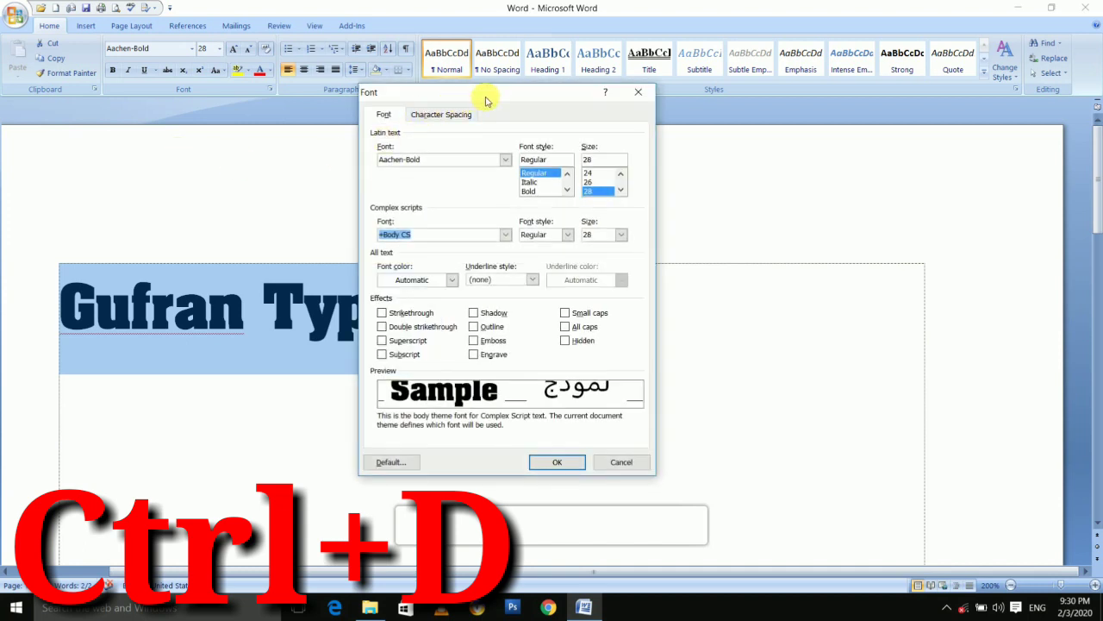
{"action": "left_click_drag", "start_coordinate": [486, 100], "coordinate": [453, 95]}
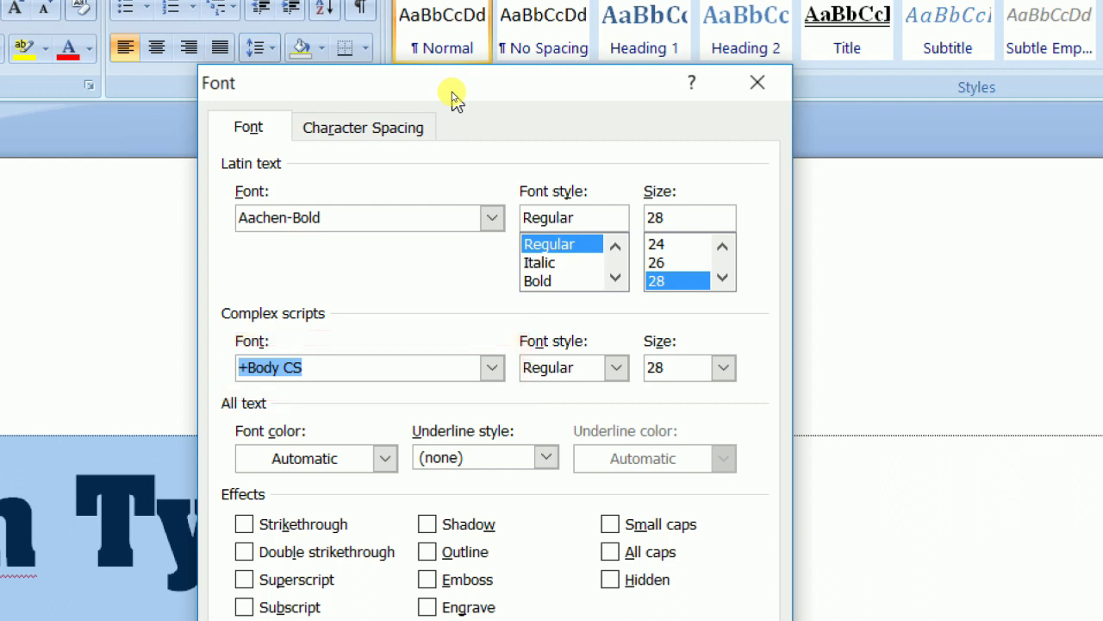
{"action": "key", "text": "alt+Down"}
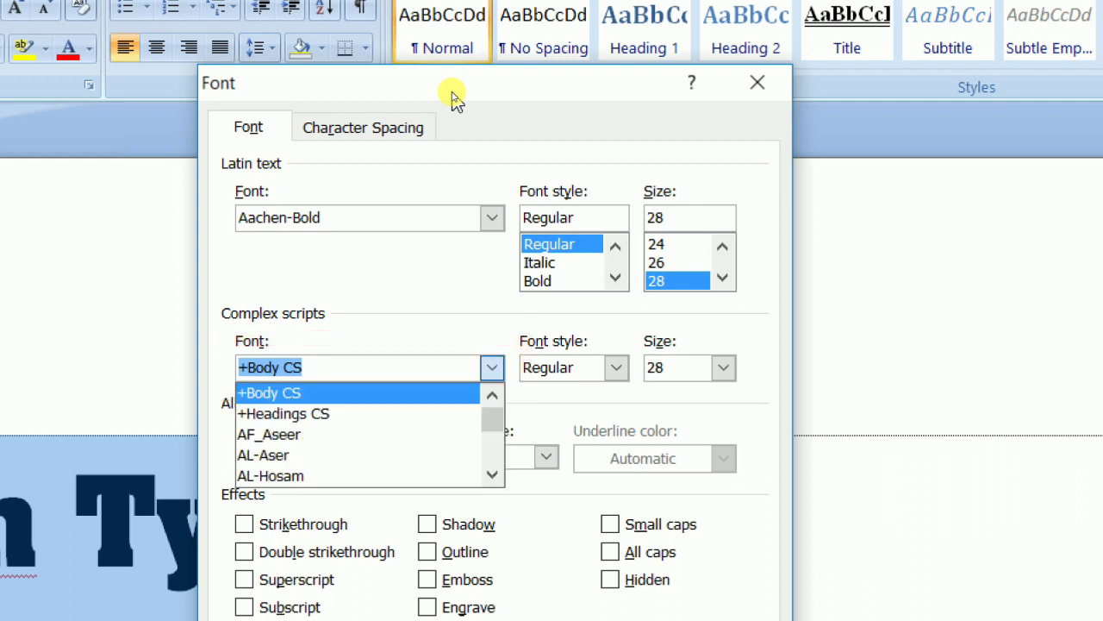
{"action": "key", "text": "Down"}
{"action": "key", "text": "Down"}
{"action": "key", "text": "Down"}
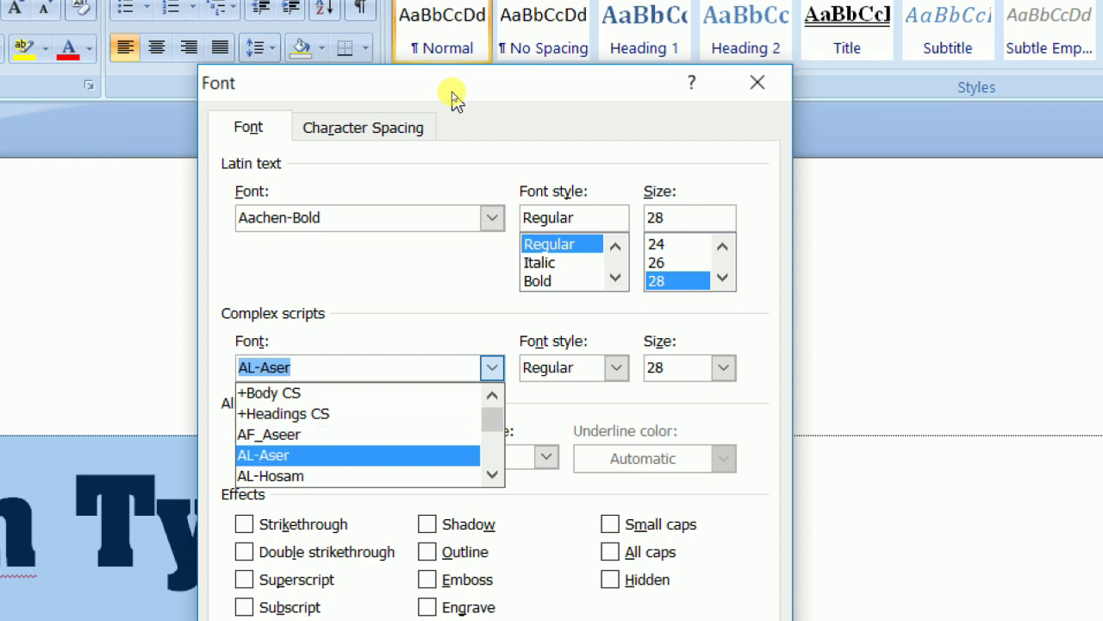
{"action": "key", "text": "Down"}
{"action": "key", "text": "Down"}
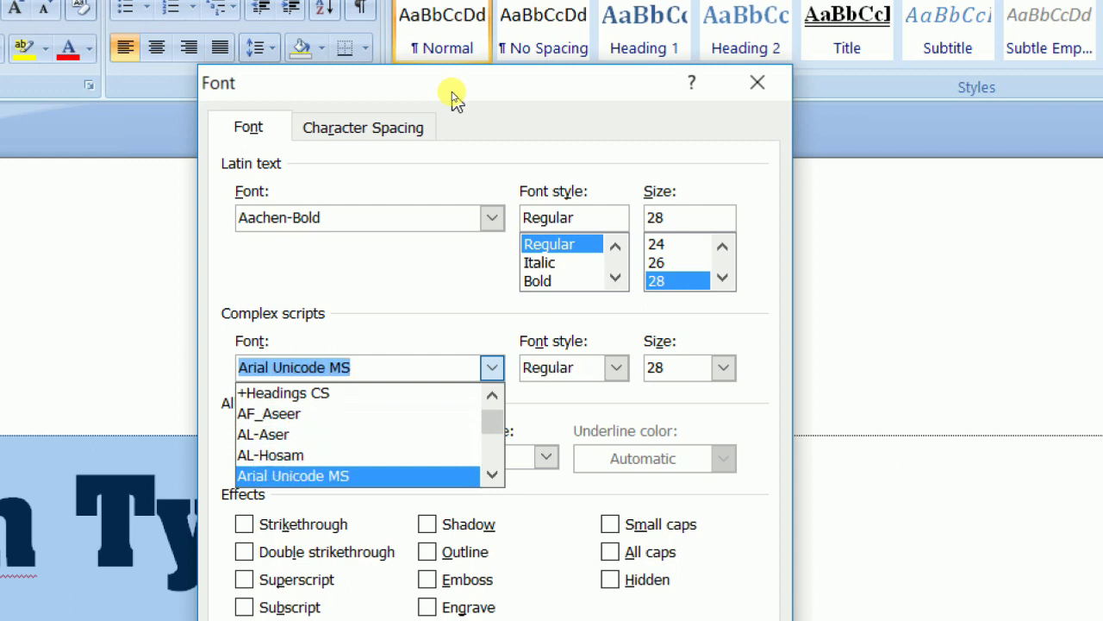
{"action": "key", "text": "Return"}
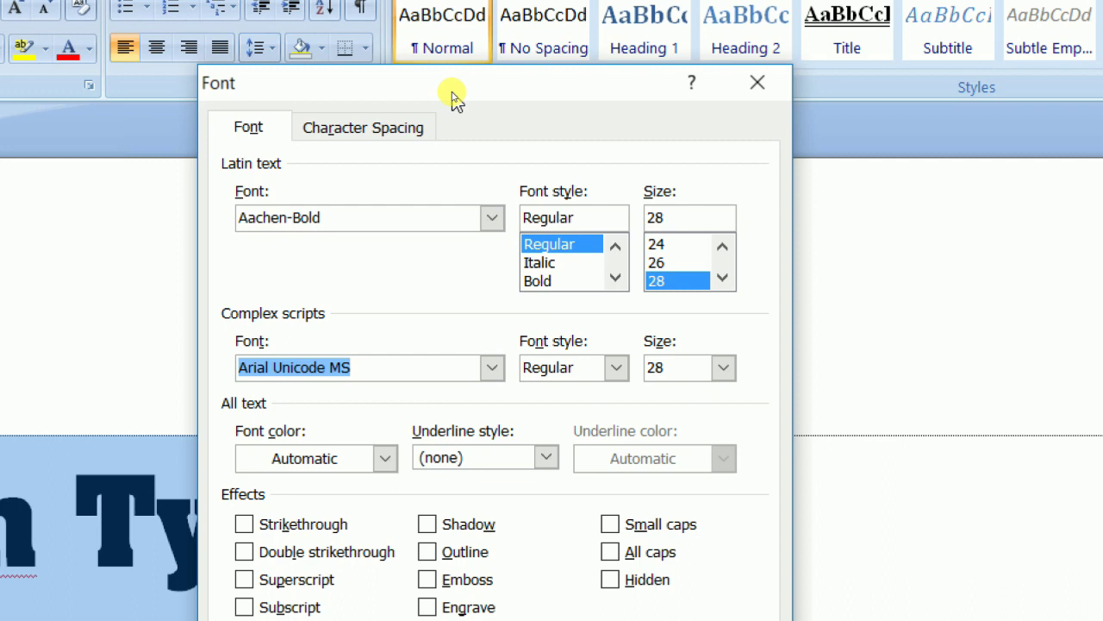
Set font style Bold and size 36 in the Font dialog and apply it
{"action": "key", "text": "Tab"}
{"action": "key", "text": "Tab"}
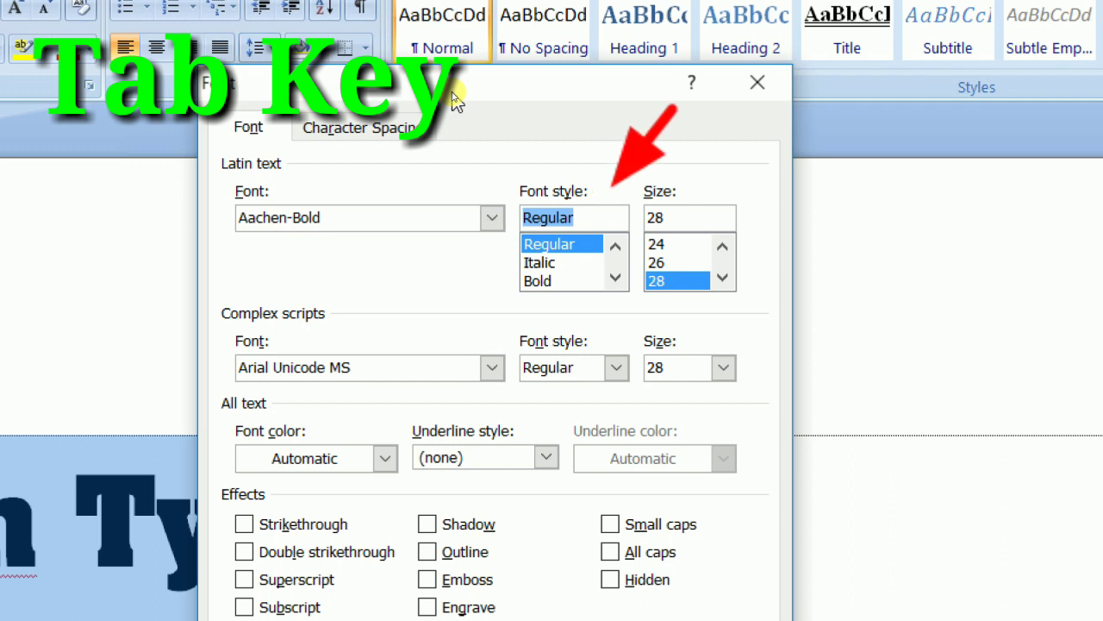
{"action": "key", "text": "Down"}
{"action": "key", "text": "Down"}
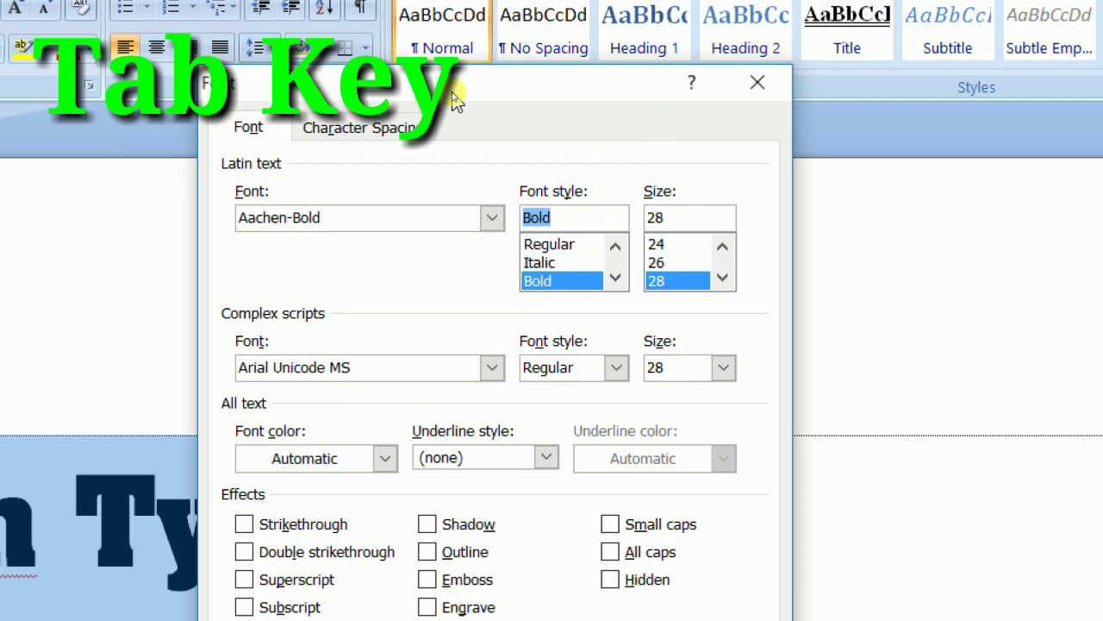
{"action": "key", "text": "Tab"}
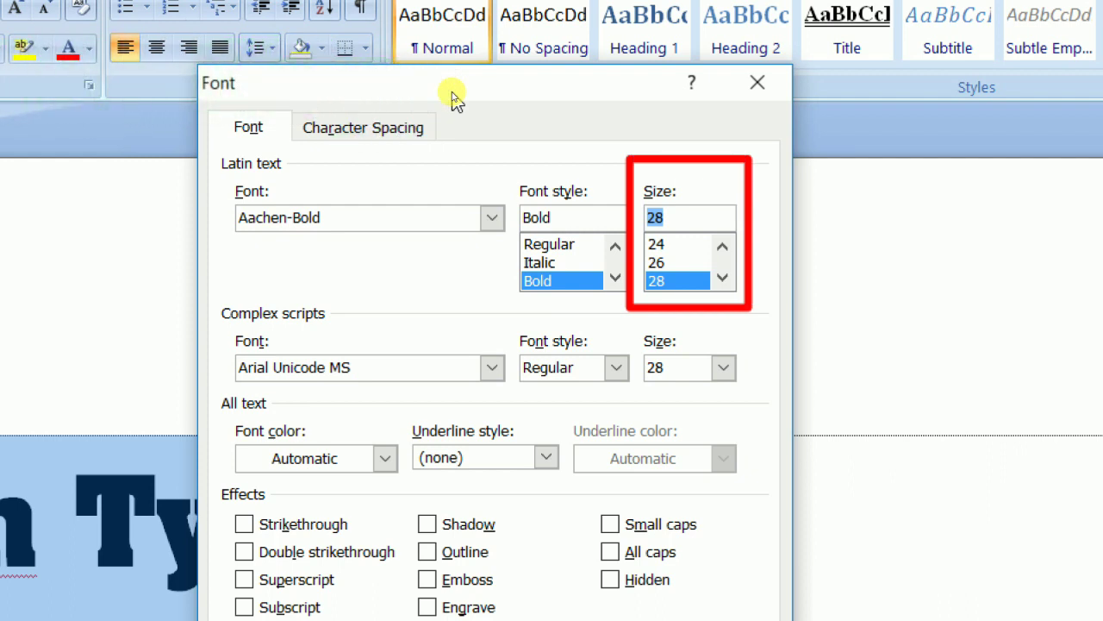
{"action": "key", "text": "Down"}
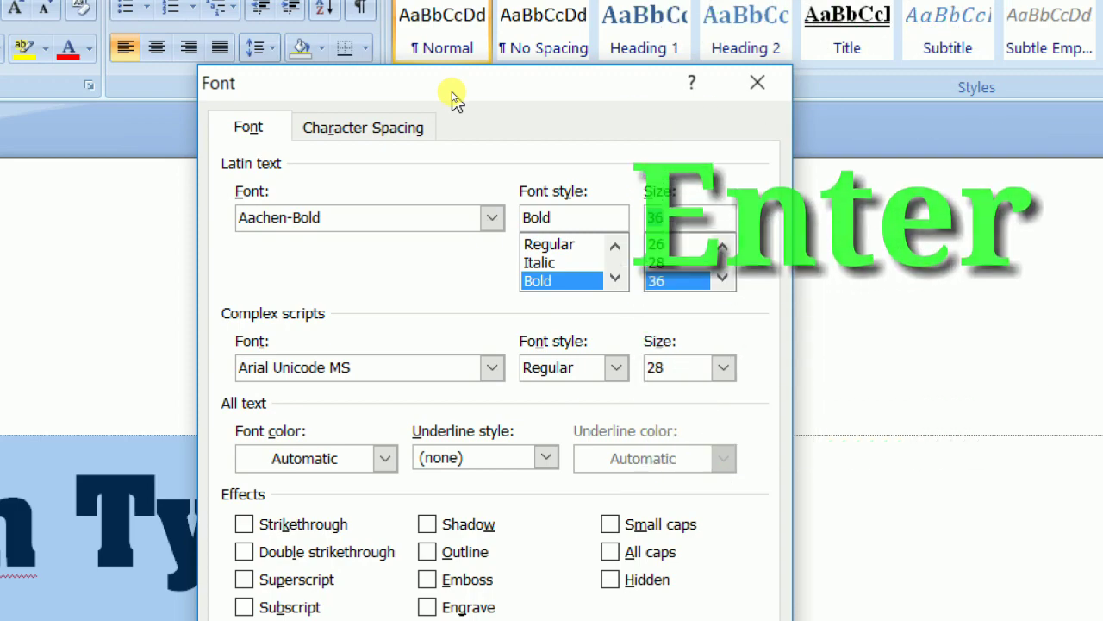
{"action": "key", "text": "Return"}
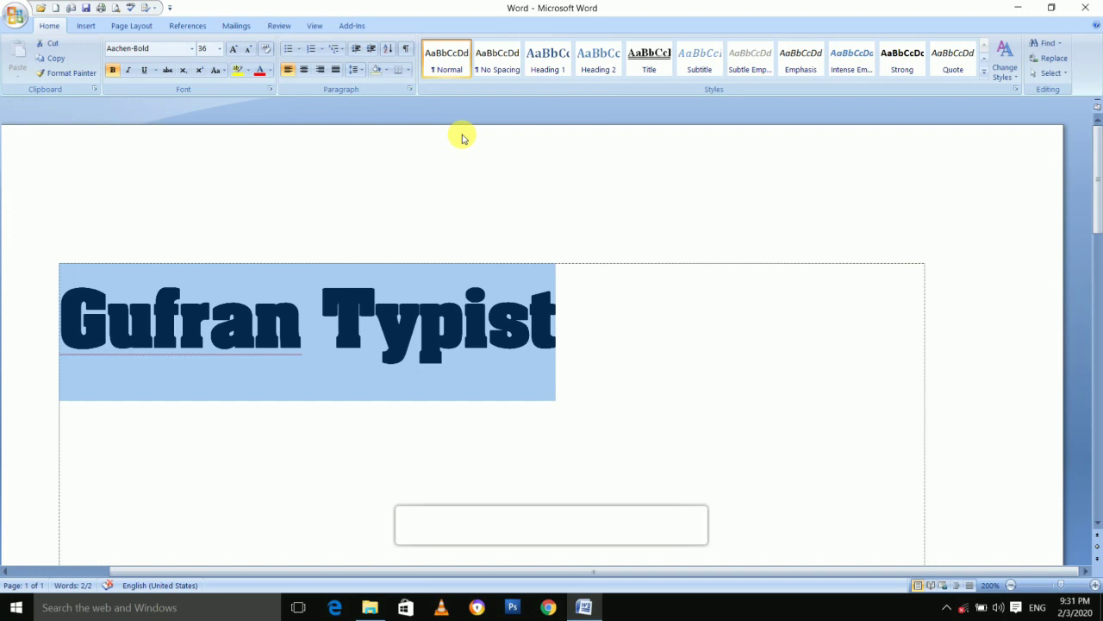
{"action": "key", "text": "shift+Right"}
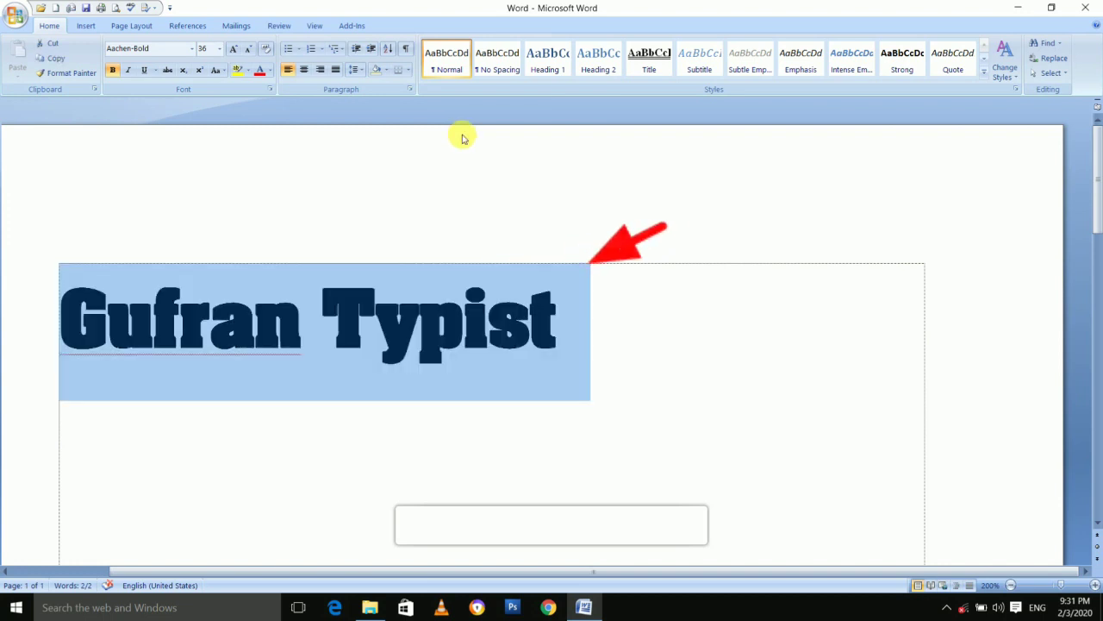
{"action": "key", "text": "shift+Left"}
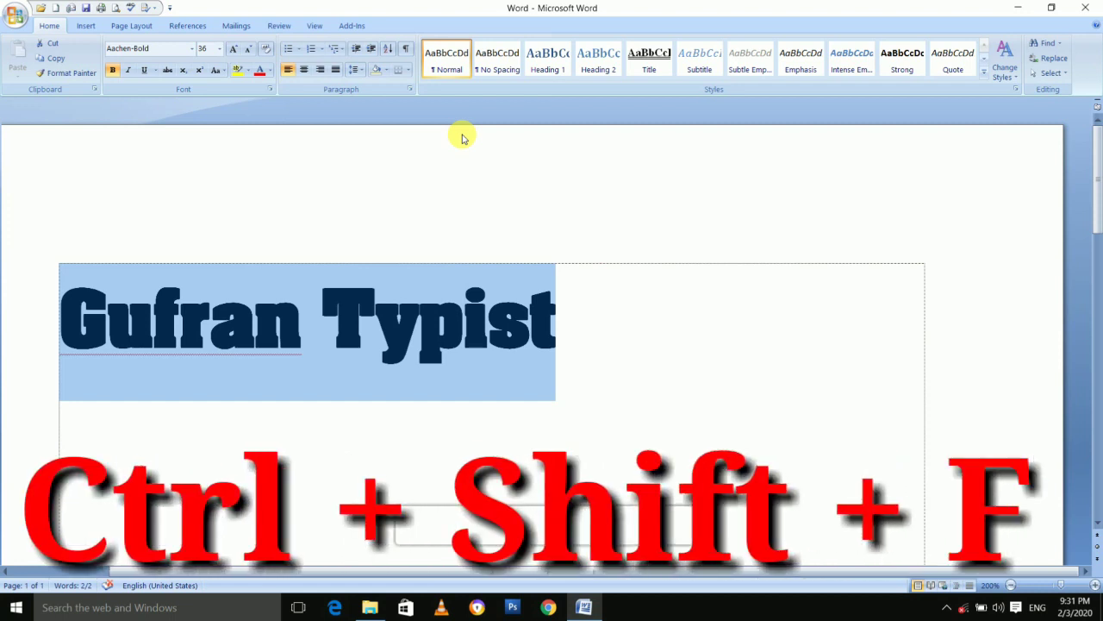
{"action": "key", "text": "ctrl+shift+f"}
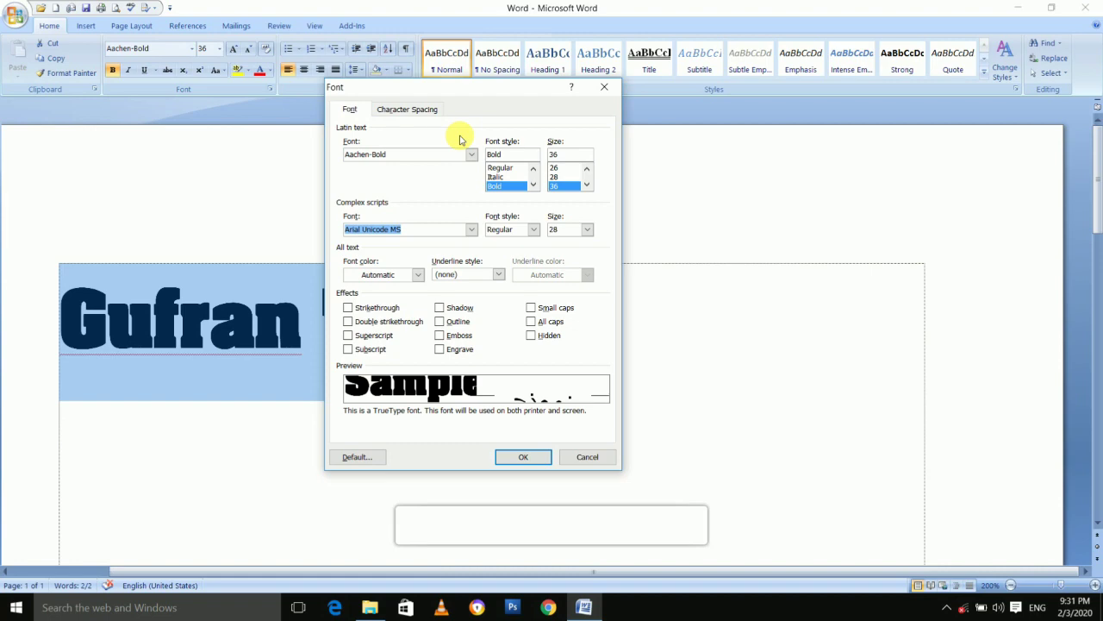
{"action": "key", "text": "Return"}
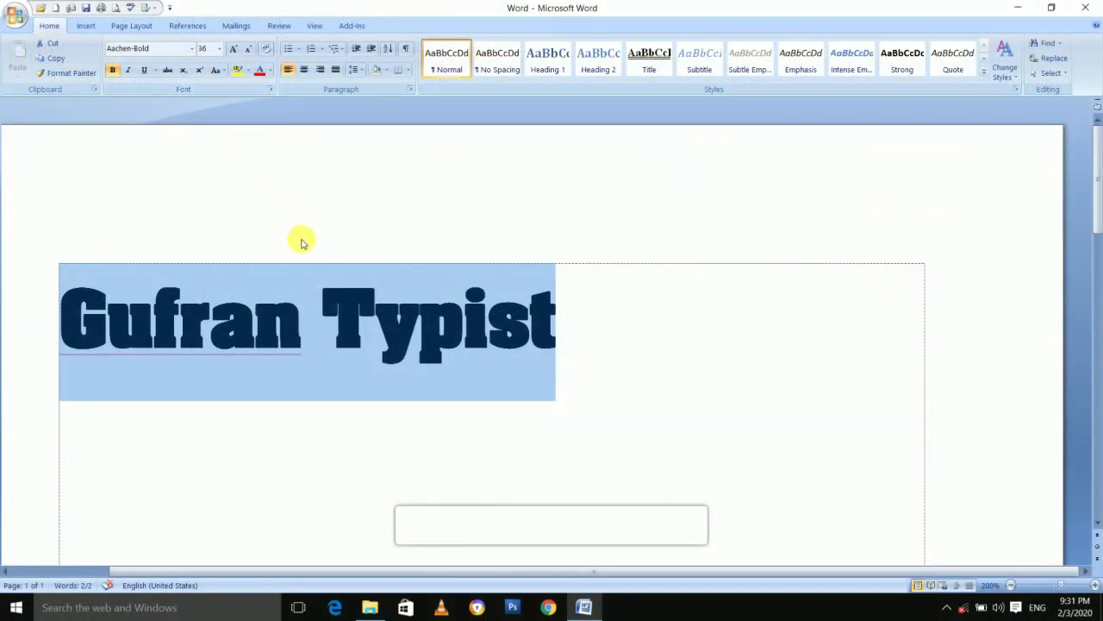
{"action": "left_click", "coordinate": [316, 303]}
{"action": "triple_click", "coordinate": [315, 303]}
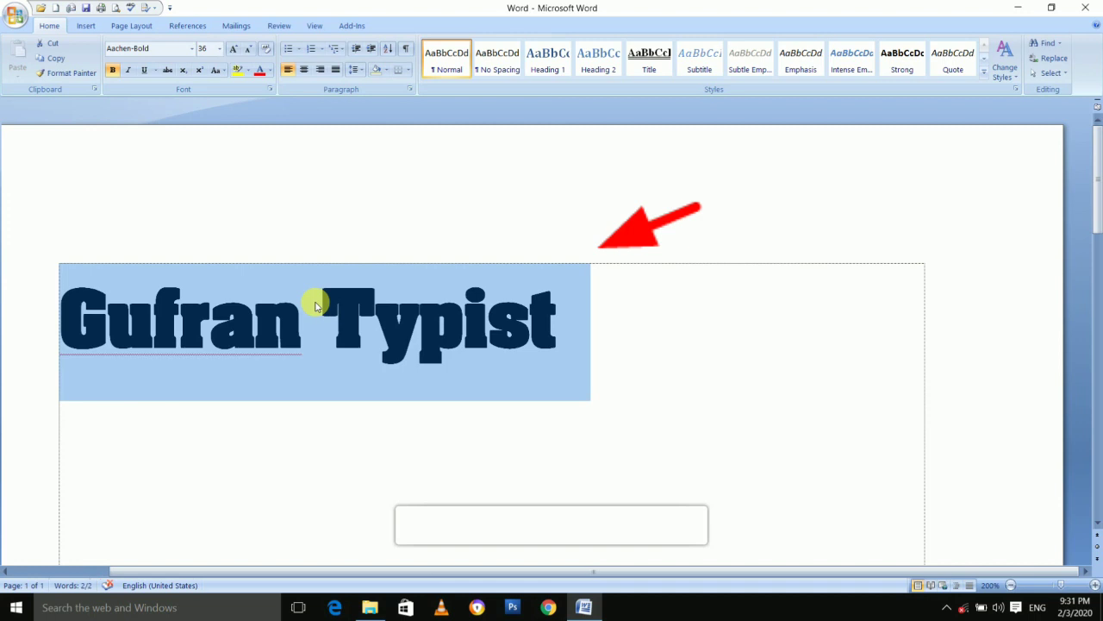
{"action": "key", "text": "shift+Left"}
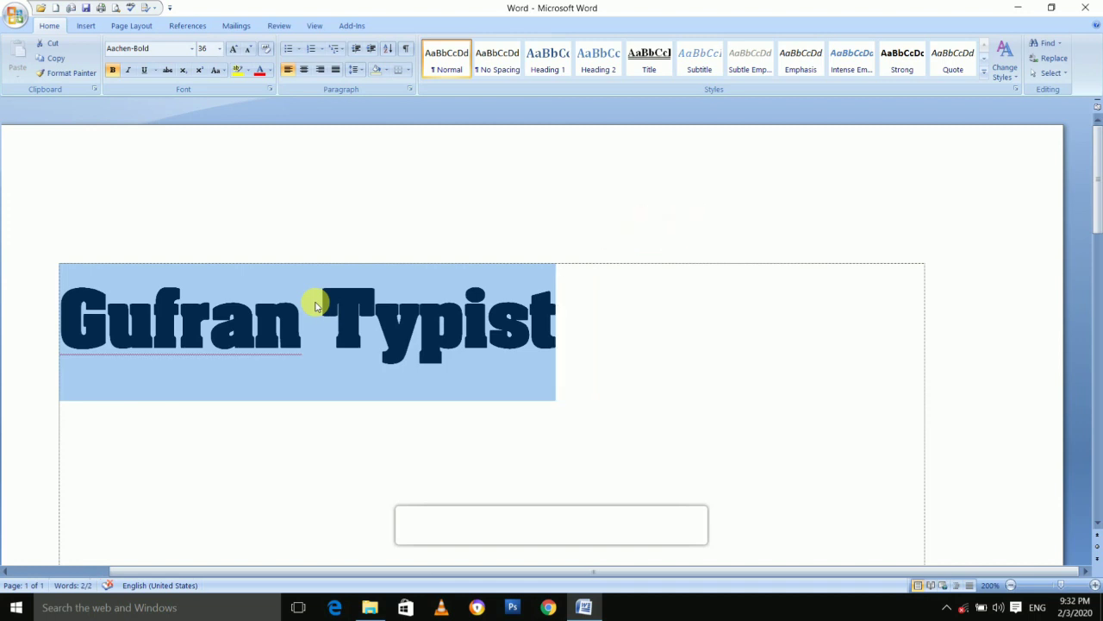
{"action": "left_click", "coordinate": [233, 50]}
{"action": "left_click", "coordinate": [234, 50]}
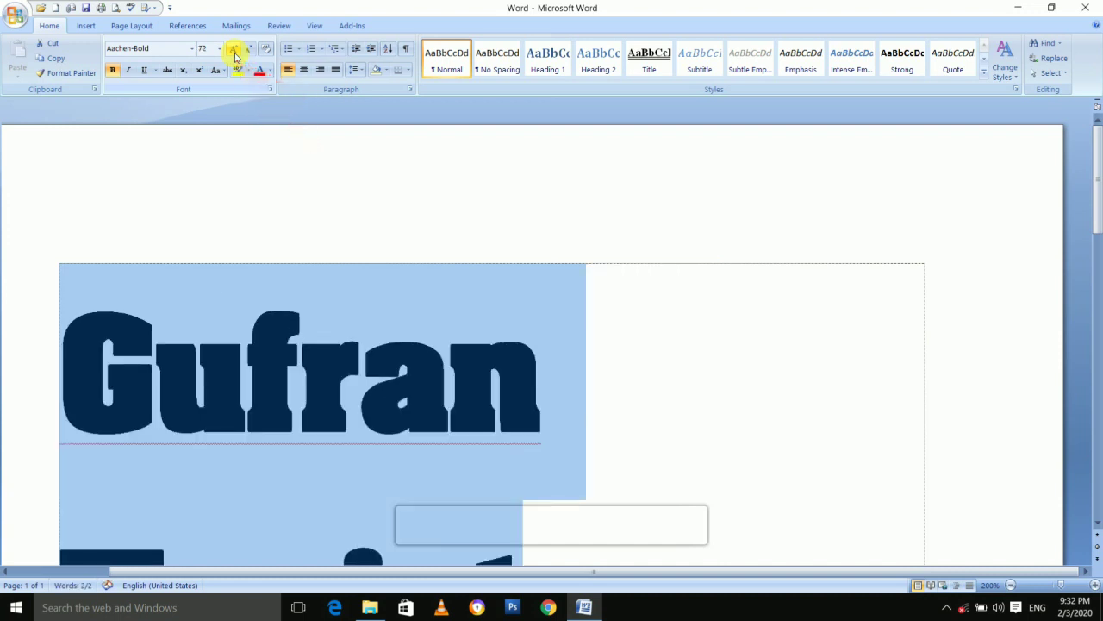
{"action": "left_click", "coordinate": [234, 50]}
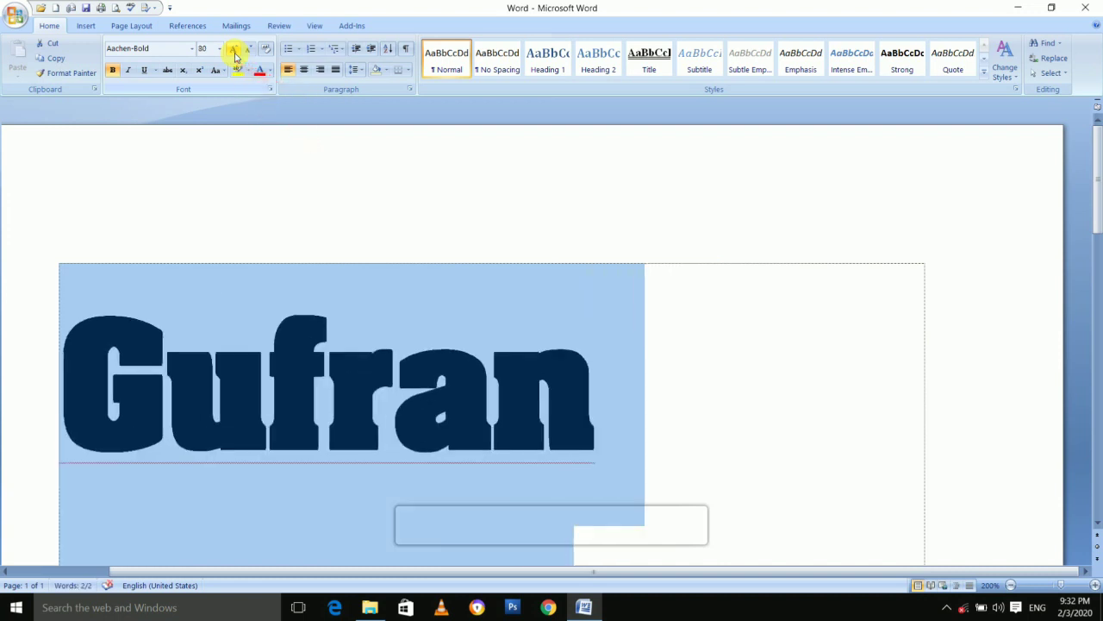
{"action": "left_click", "coordinate": [234, 50]}
{"action": "left_click", "coordinate": [234, 50]}
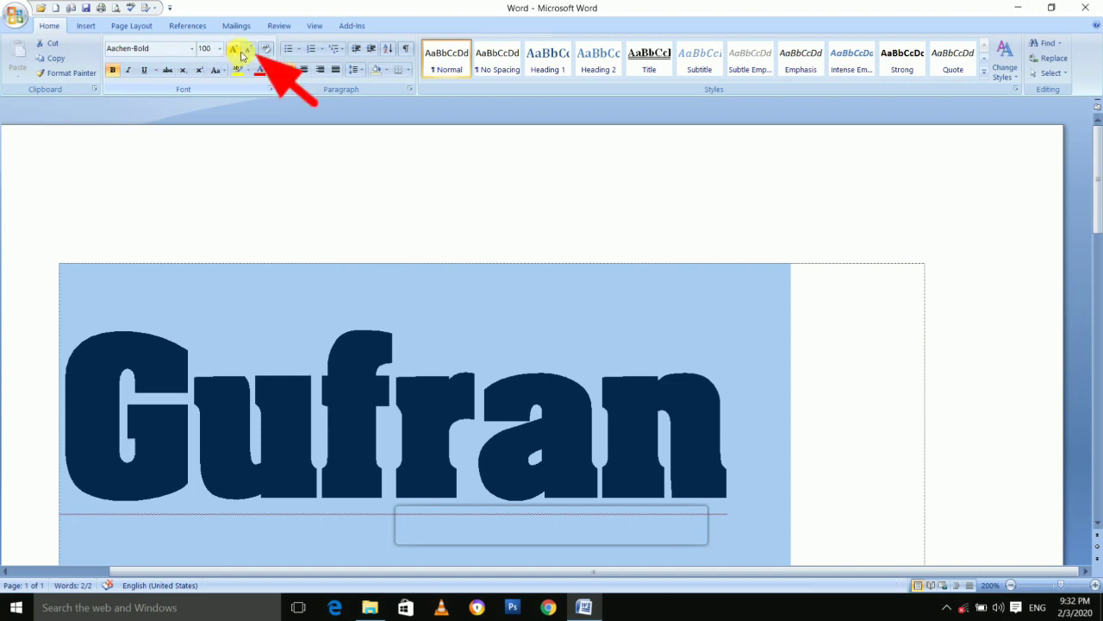
{"action": "left_click", "coordinate": [247, 52]}
{"action": "left_click", "coordinate": [247, 53]}
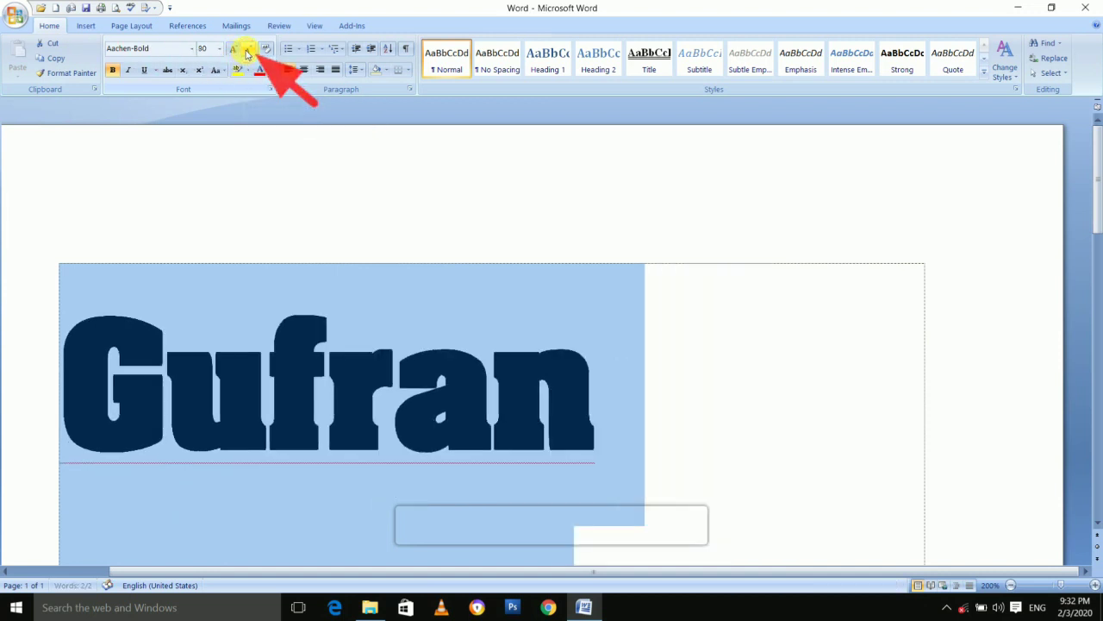
{"action": "left_click", "coordinate": [247, 52]}
{"action": "left_click", "coordinate": [247, 52]}
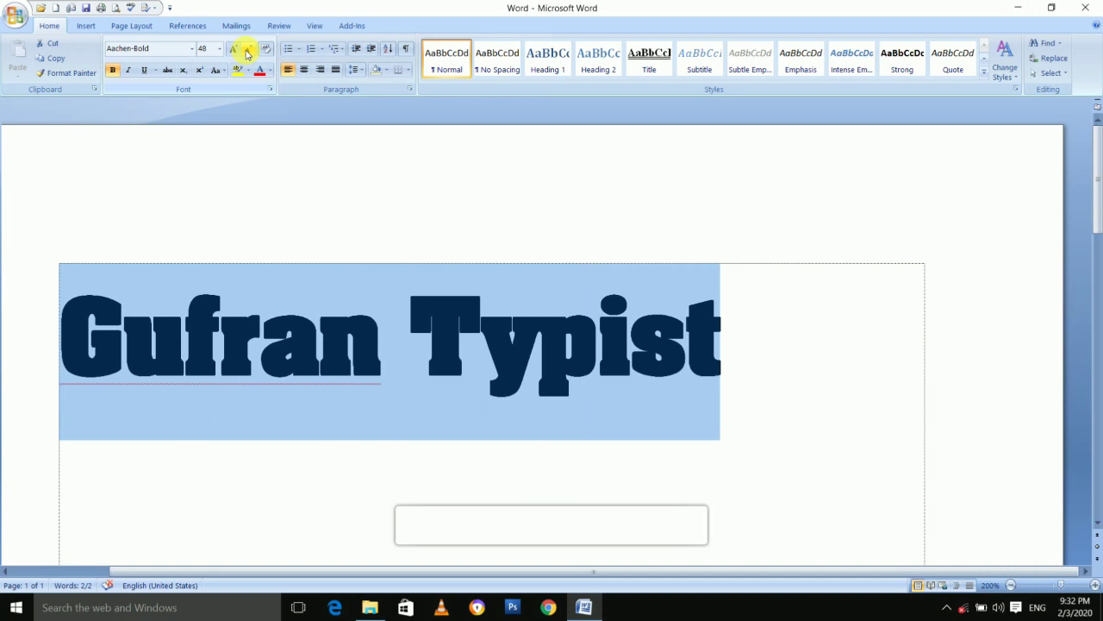
{"action": "left_click", "coordinate": [246, 53]}
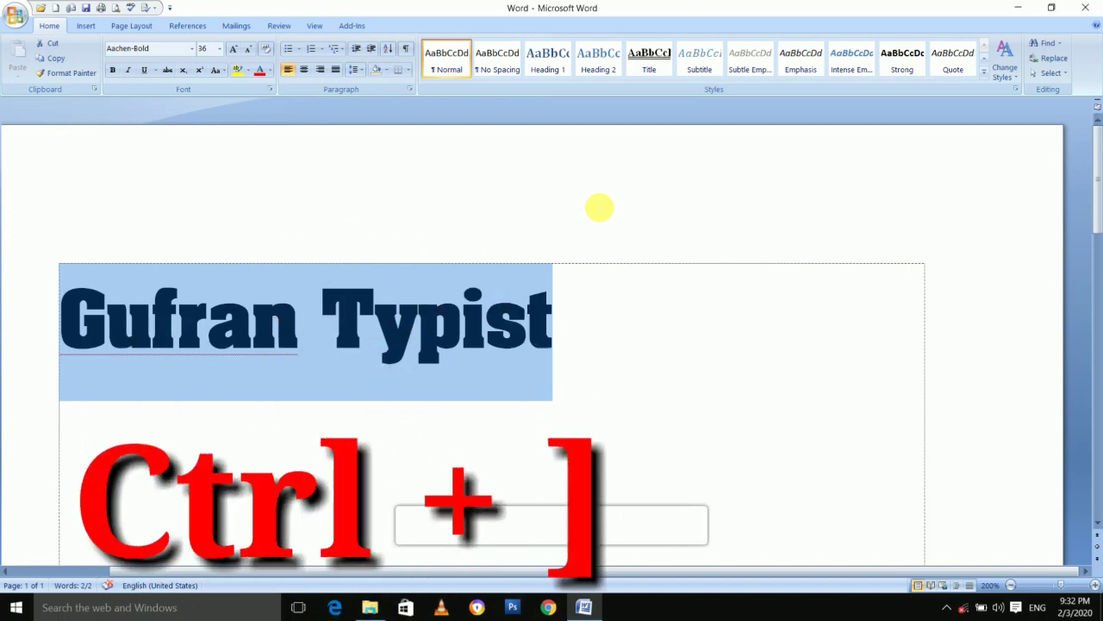
Enlarge the heading one point at a time above 36 pt with six Ctrl+] presses
{"action": "key", "text": "ctrl+bracketright"}
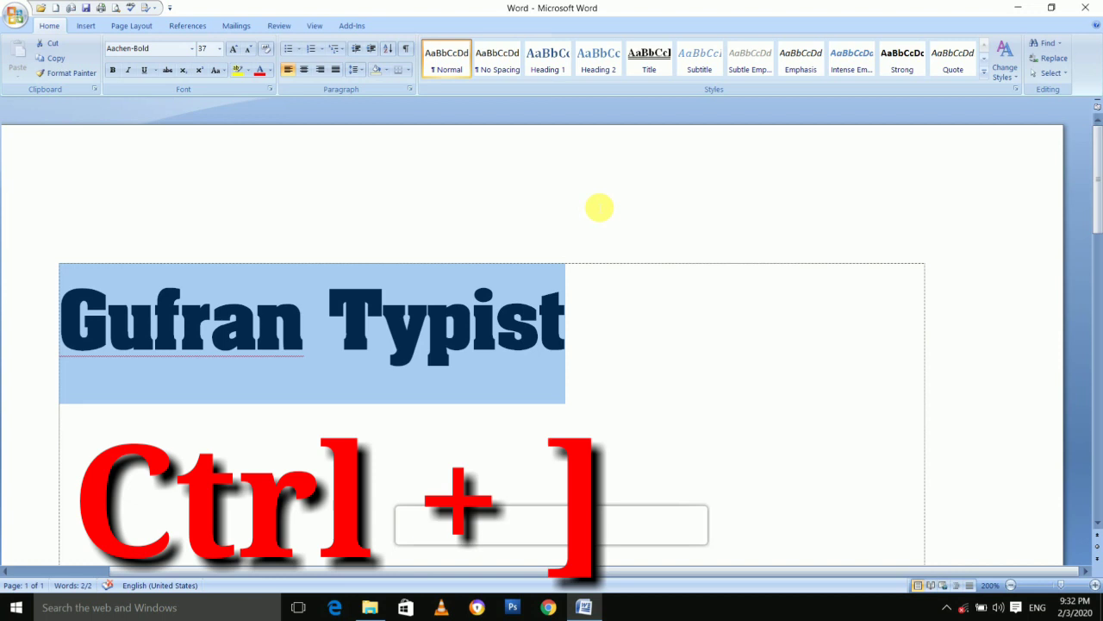
{"action": "key", "text": "ctrl+bracketright"}
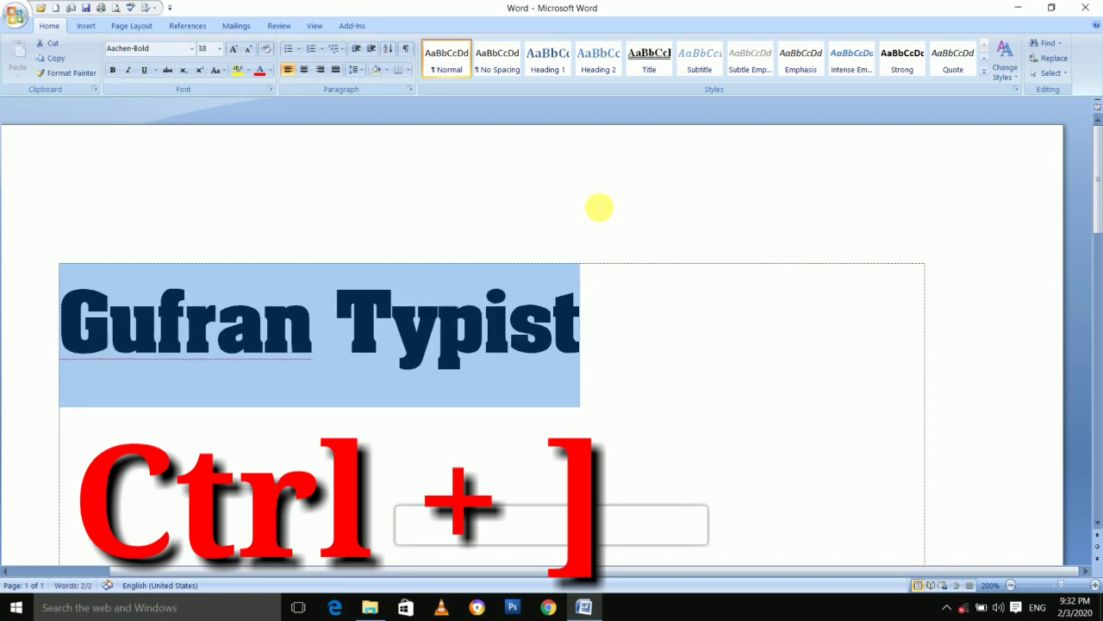
{"action": "key", "text": "ctrl+bracketright"}
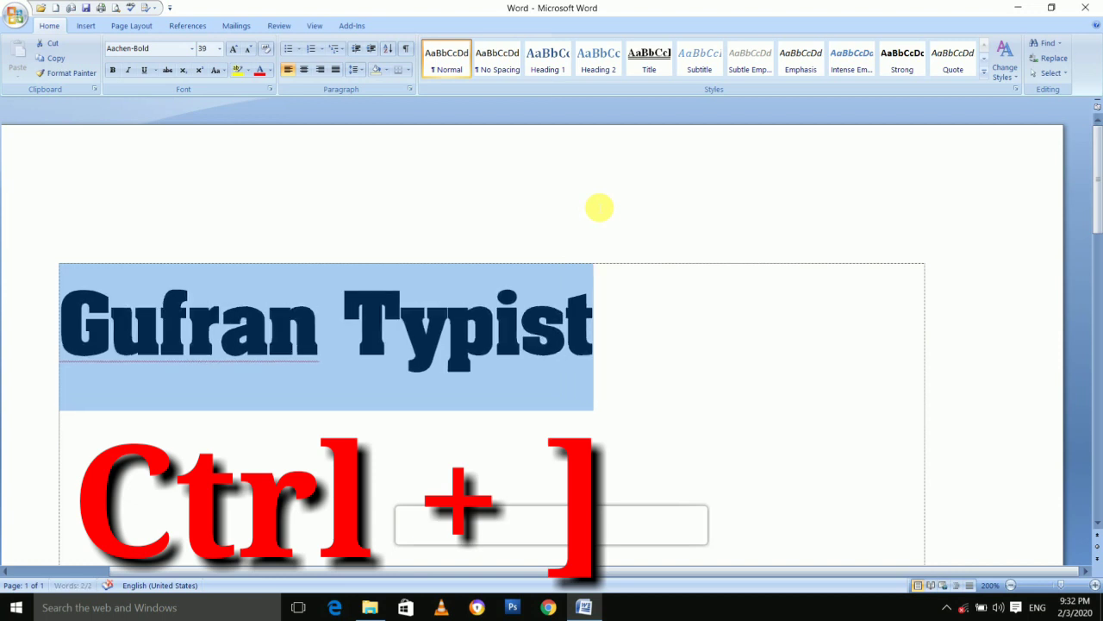
{"action": "key", "text": "ctrl+bracketright"}
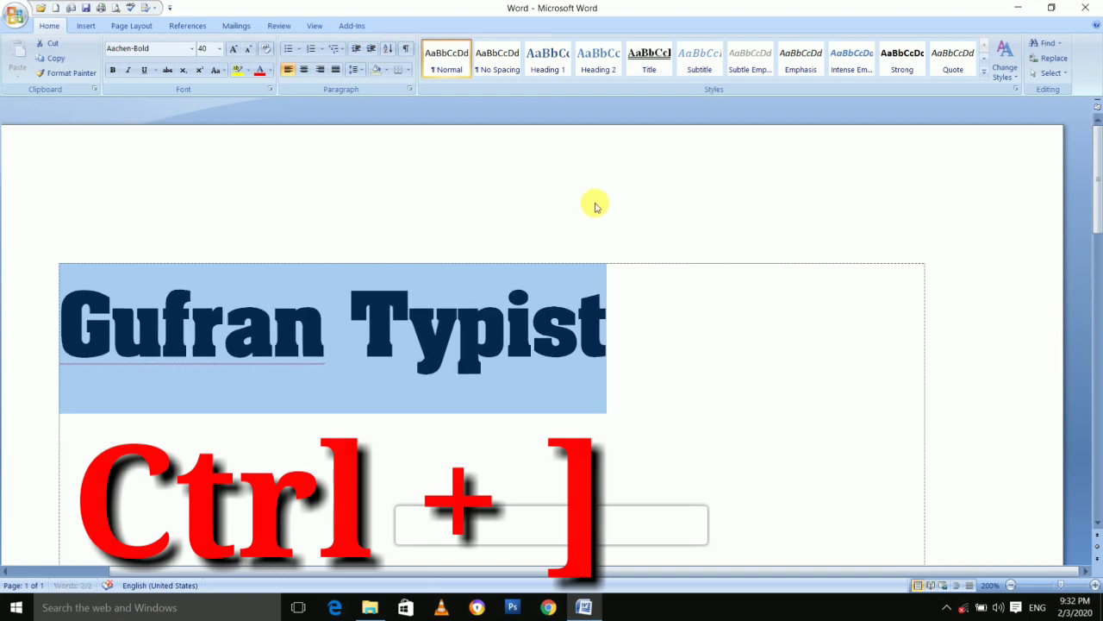
{"action": "key", "text": "ctrl+bracketright"}
{"action": "key", "text": "ctrl+bracketright"}
{"action": "key", "text": "ctrl+bracketright"}
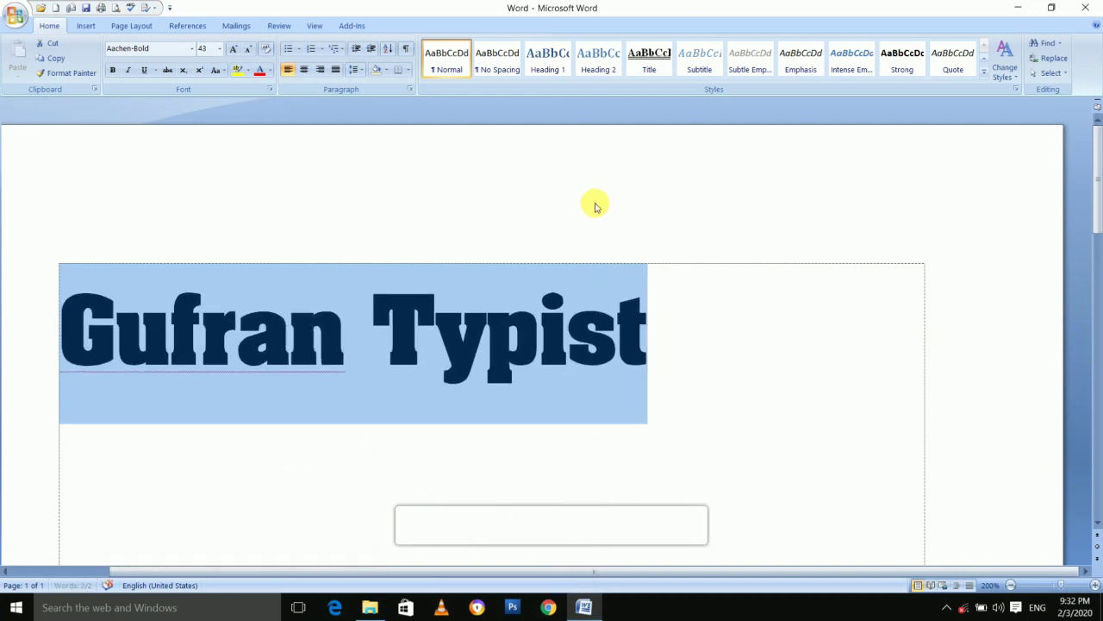
{"action": "key", "text": "ctrl+bracketright"}
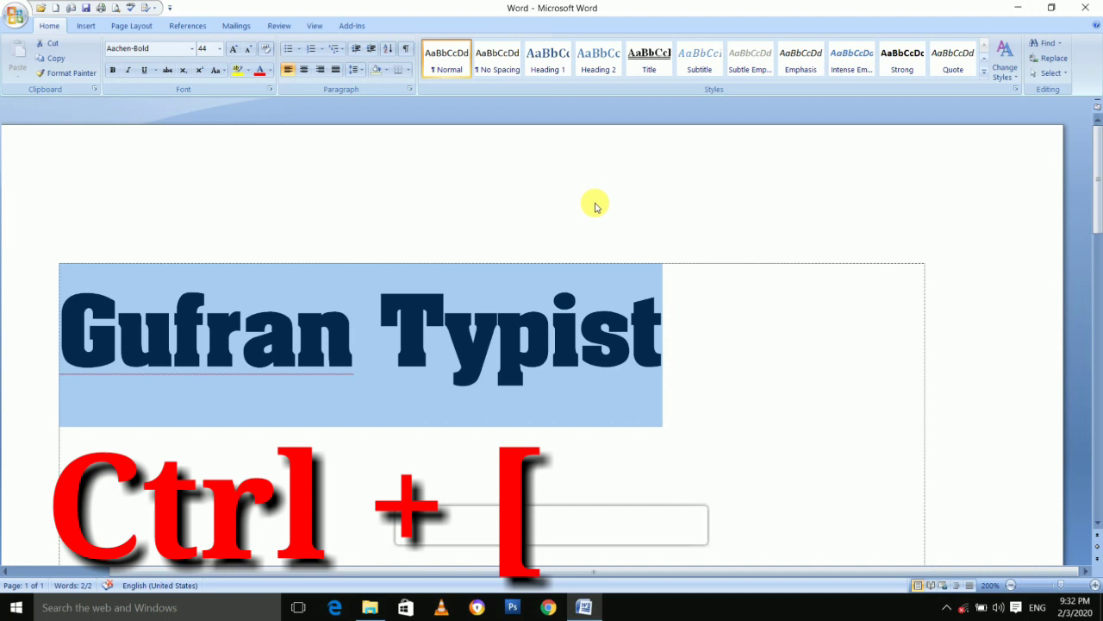
Shrink the heading one point at a time to 40 pt with three Ctrl+[ presses
{"action": "key", "text": "ctrl+bracketleft"}
{"action": "key", "text": "ctrl+bracketleft"}
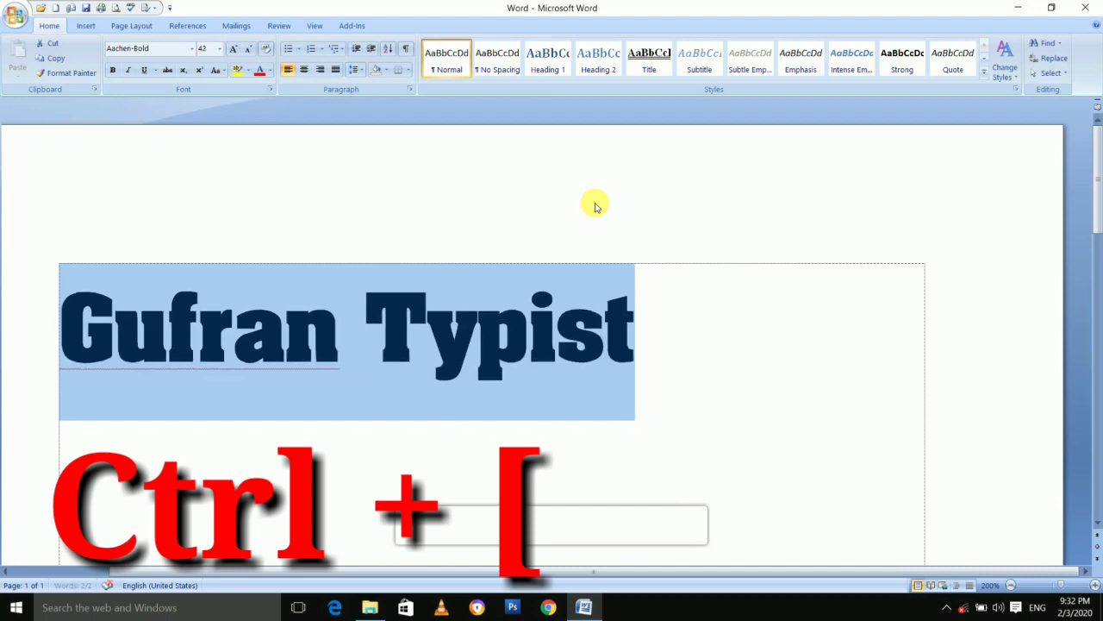
{"action": "key", "text": "ctrl+bracketleft"}
{"action": "key", "text": "ctrl+bracketleft"}
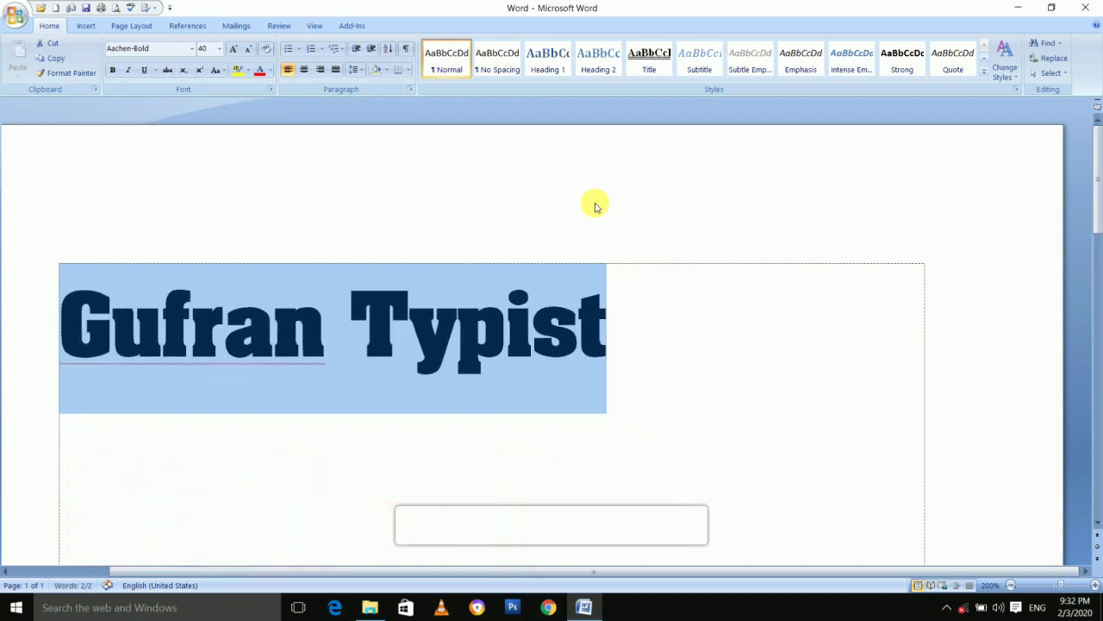
{"action": "key", "text": "ctrl+bracketleft"}
{"action": "key", "text": "ctrl+bracketleft"}
{"action": "key", "text": "ctrl+bracketleft"}
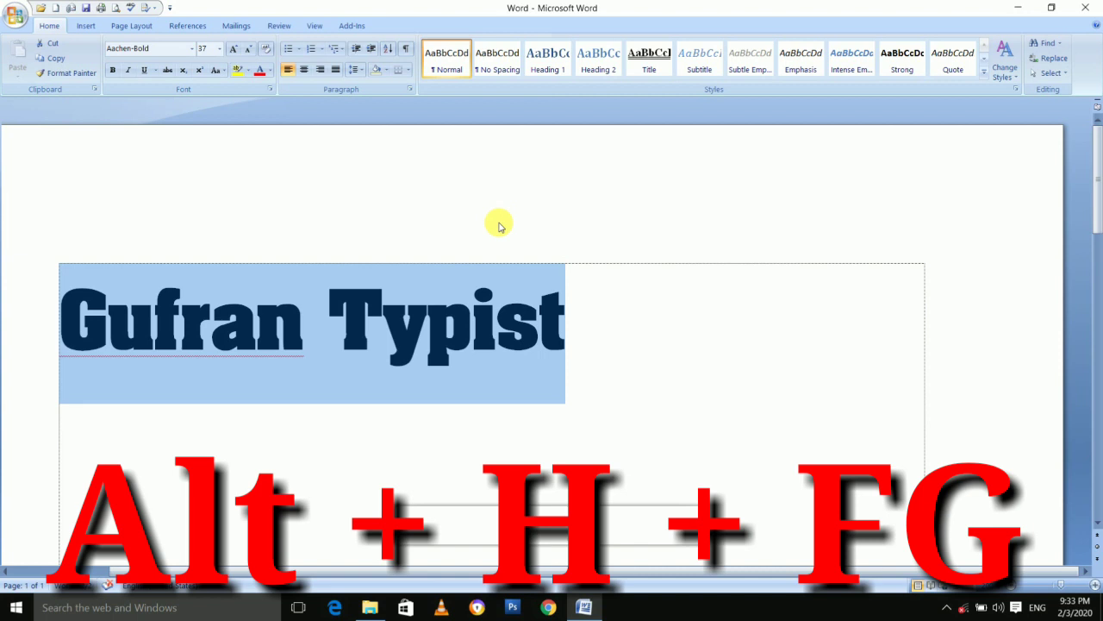
Grow the heading to 48 pt with the Grow Font command (Alt+H, F, G)
{"action": "key", "text": "alt"}
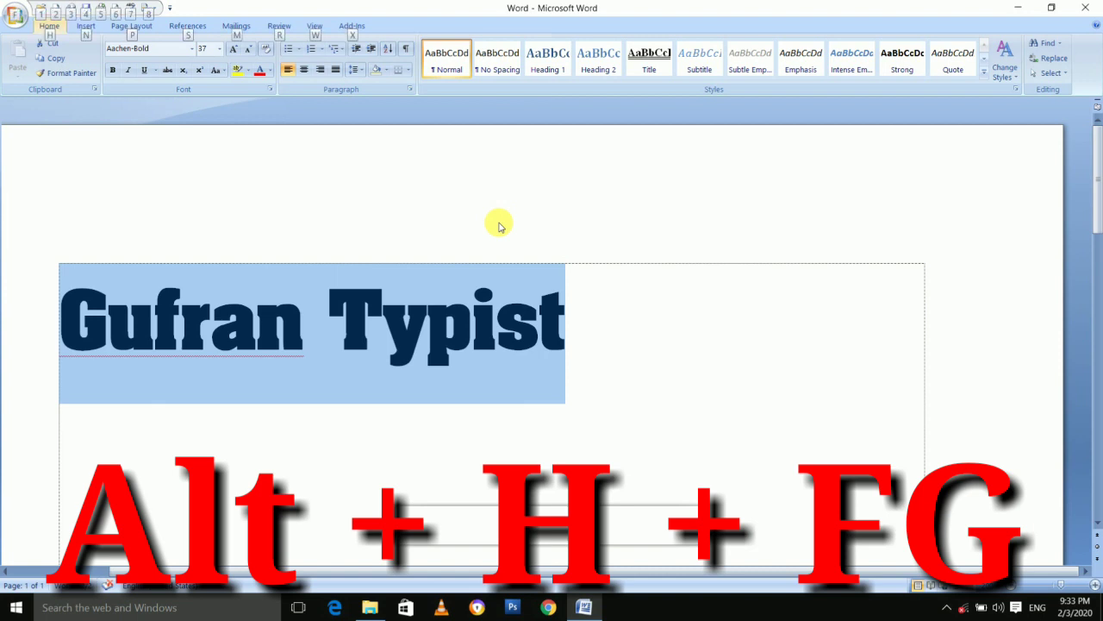
{"action": "key", "text": "h"}
{"action": "key", "text": "f"}
{"action": "key", "text": "g"}
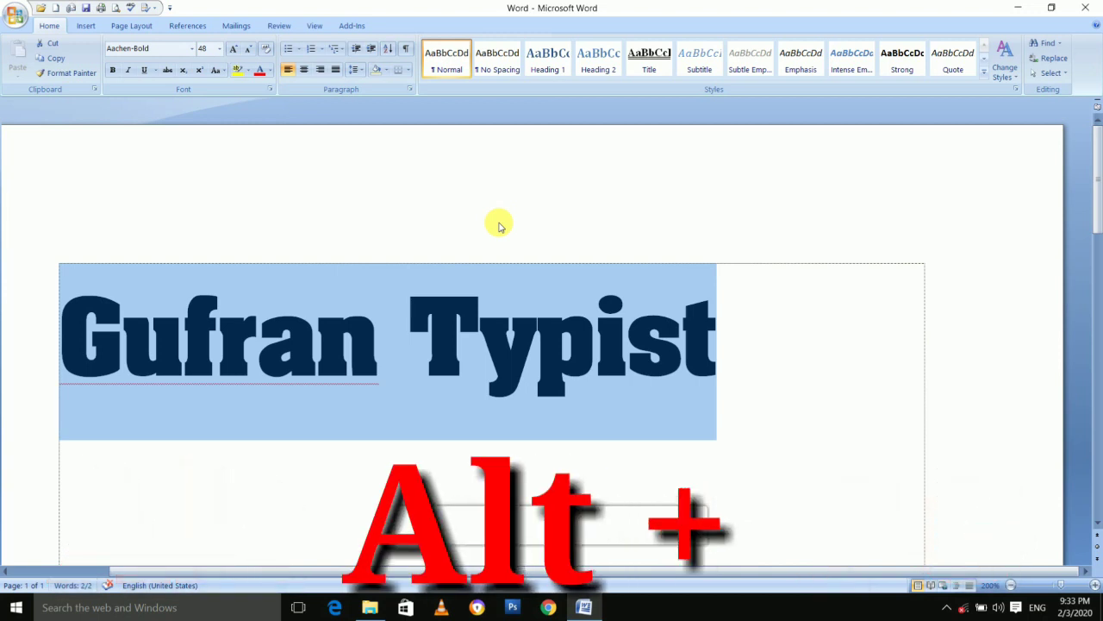
Shrink the heading back to 36 pt with the Shrink Font command (Alt+H, F, K)
{"action": "key", "text": "alt"}
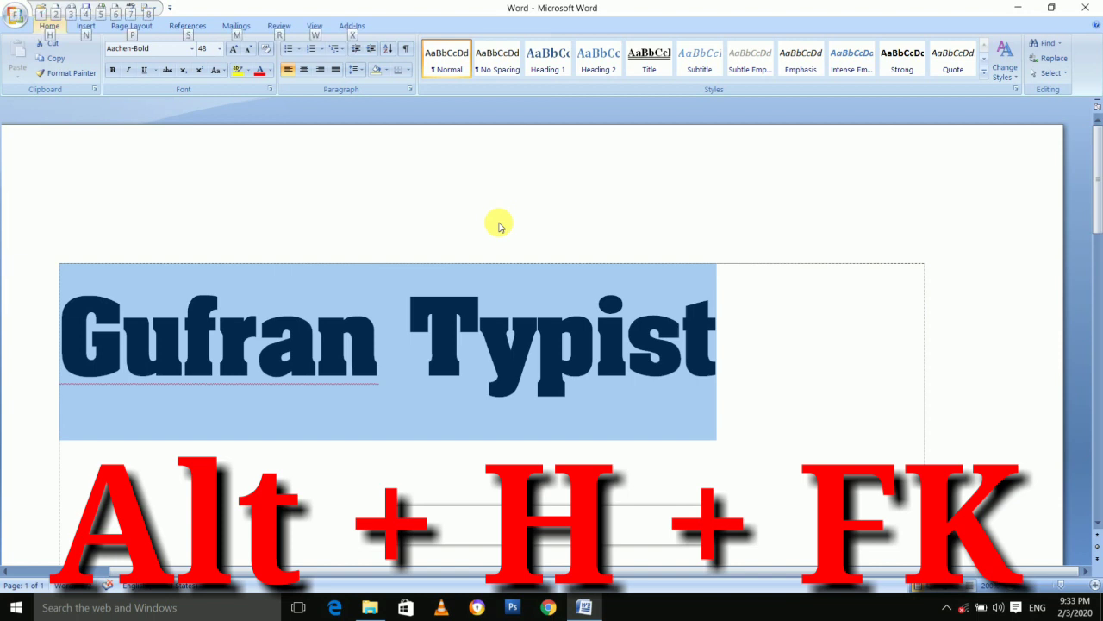
{"action": "key", "text": "h"}
{"action": "key", "text": "f"}
{"action": "key", "text": "k"}
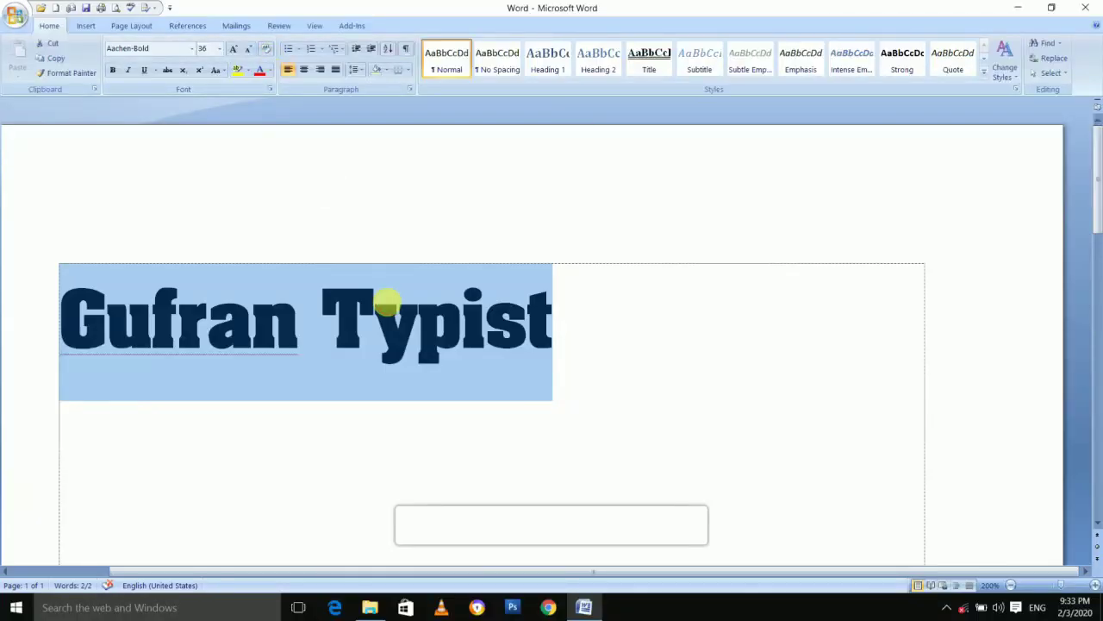
Delete the word 'Typist' so only 'Gufran' remains in the heading
{"action": "left_click", "coordinate": [387, 303]}
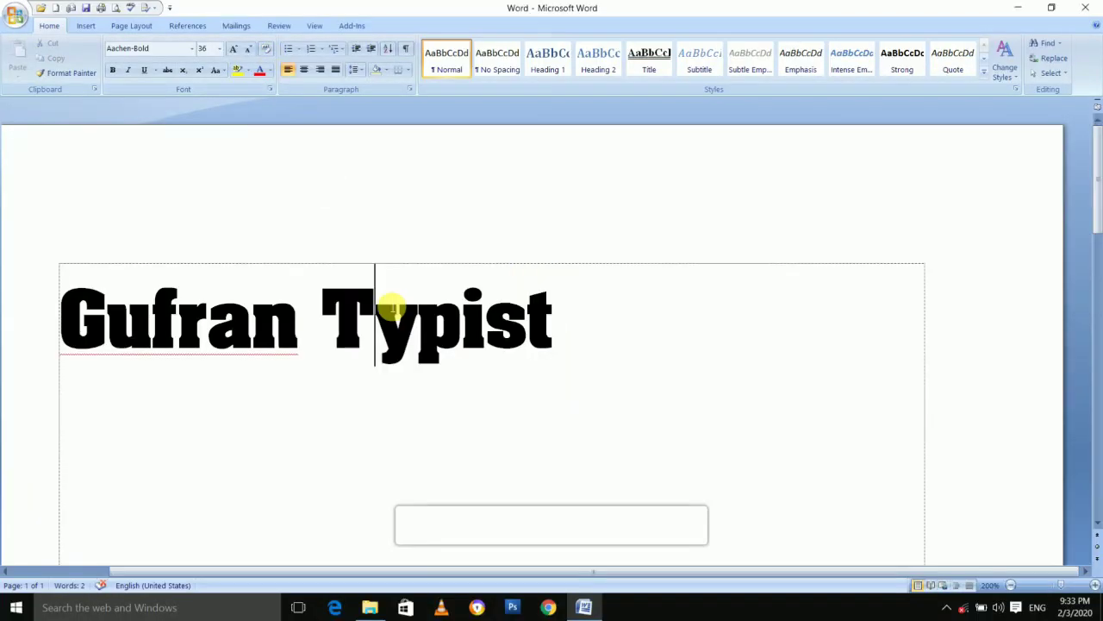
{"action": "key", "text": "End"}
{"action": "key", "text": "ctrl+a"}
{"action": "key", "text": "End"}
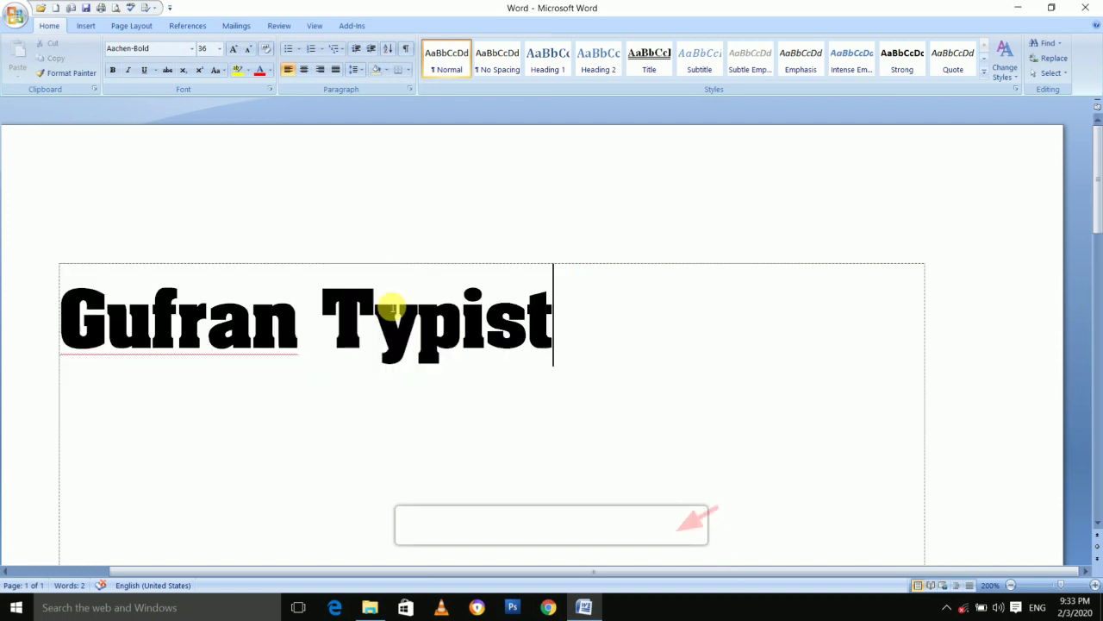
{"action": "key", "text": "BackSpace"}
{"action": "key", "text": "BackSpace"}
{"action": "key", "text": "BackSpace"}
{"action": "key", "text": "BackSpace"}
{"action": "key", "text": "BackSpace"}
{"action": "key", "text": "BackSpace"}
{"action": "key", "text": "BackSpace"}
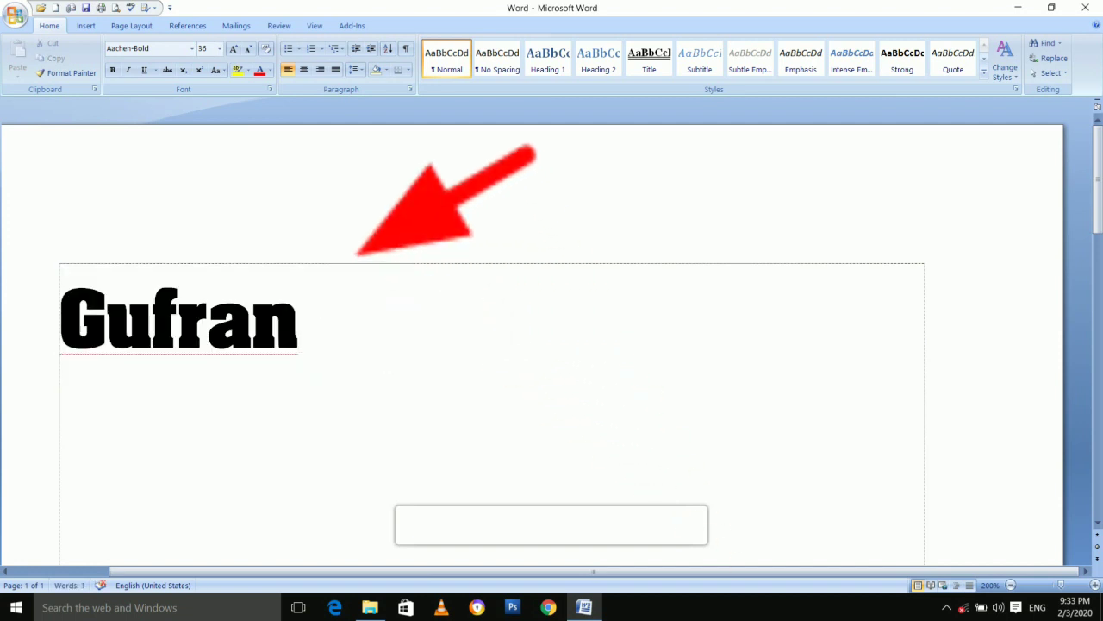
{"action": "key", "text": "ctrl+a"}
Make 'Gufran' bold, double-underlined and red, then reselect it
{"action": "key", "text": "End"}
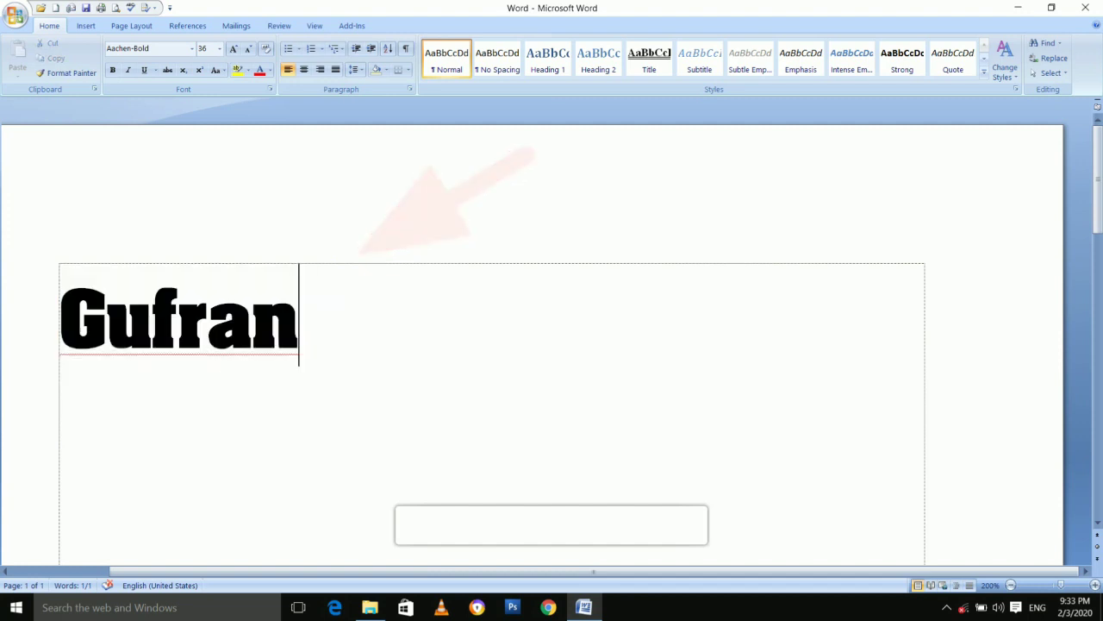
{"action": "key", "text": "ctrl+a"}
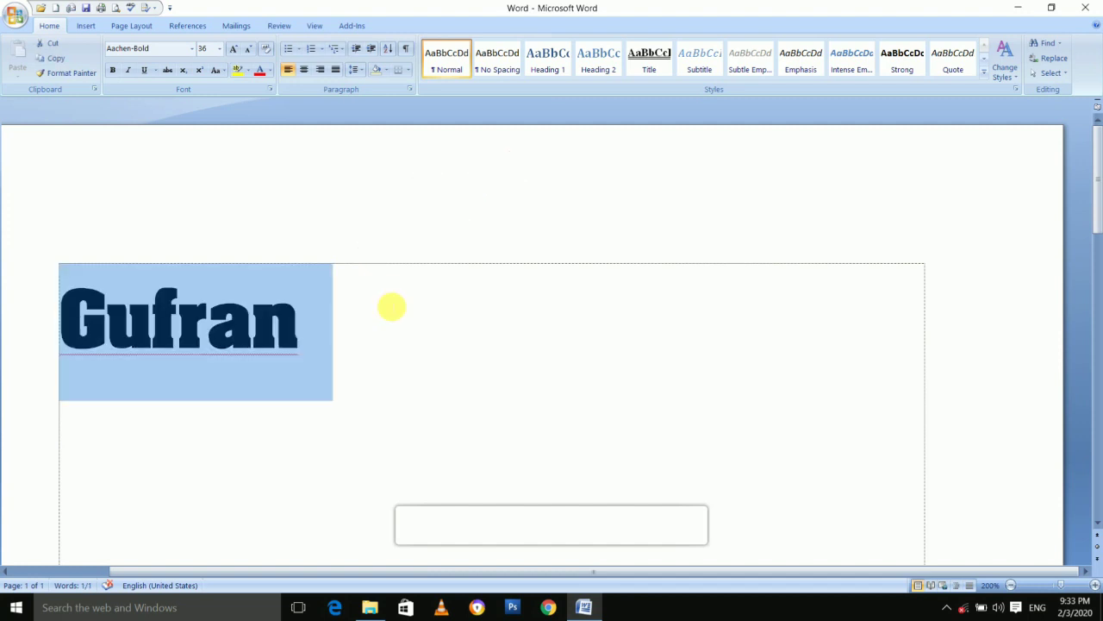
{"action": "key", "text": "ctrl+b"}
{"action": "key", "text": "ctrl+shift+d"}
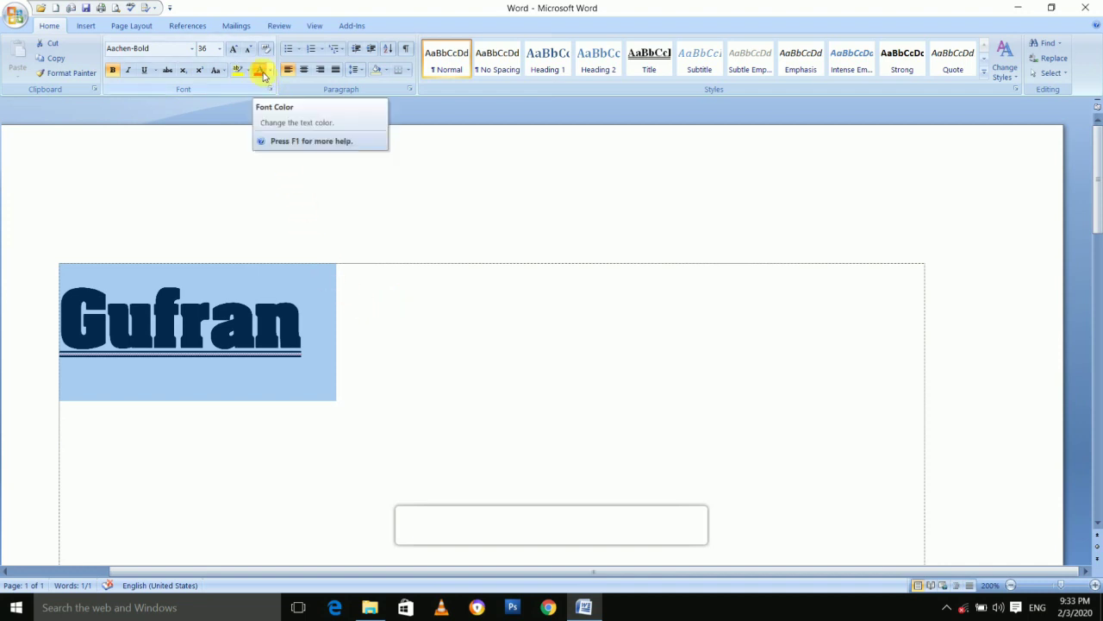
{"action": "left_click", "coordinate": [261, 72]}
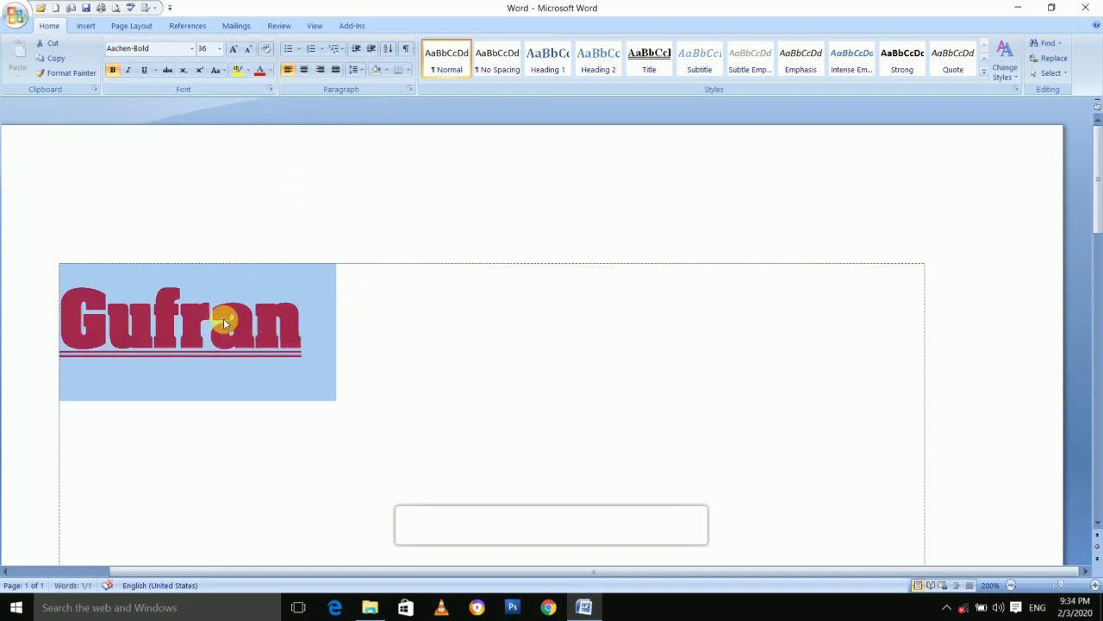
{"action": "left_click", "coordinate": [304, 326]}
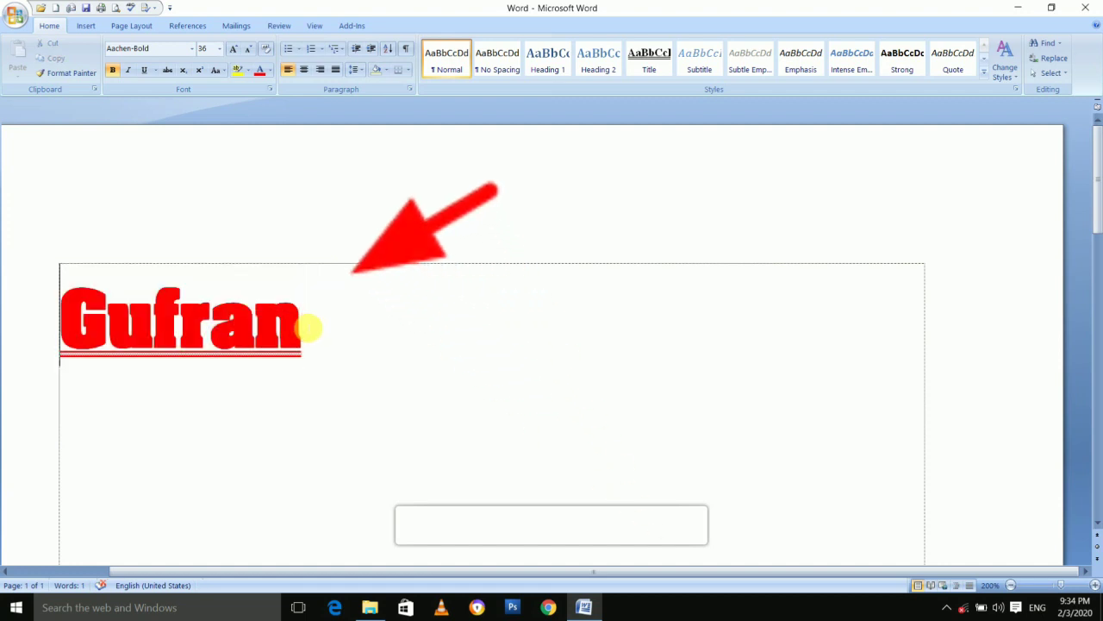
{"action": "key", "text": "ctrl+a"}
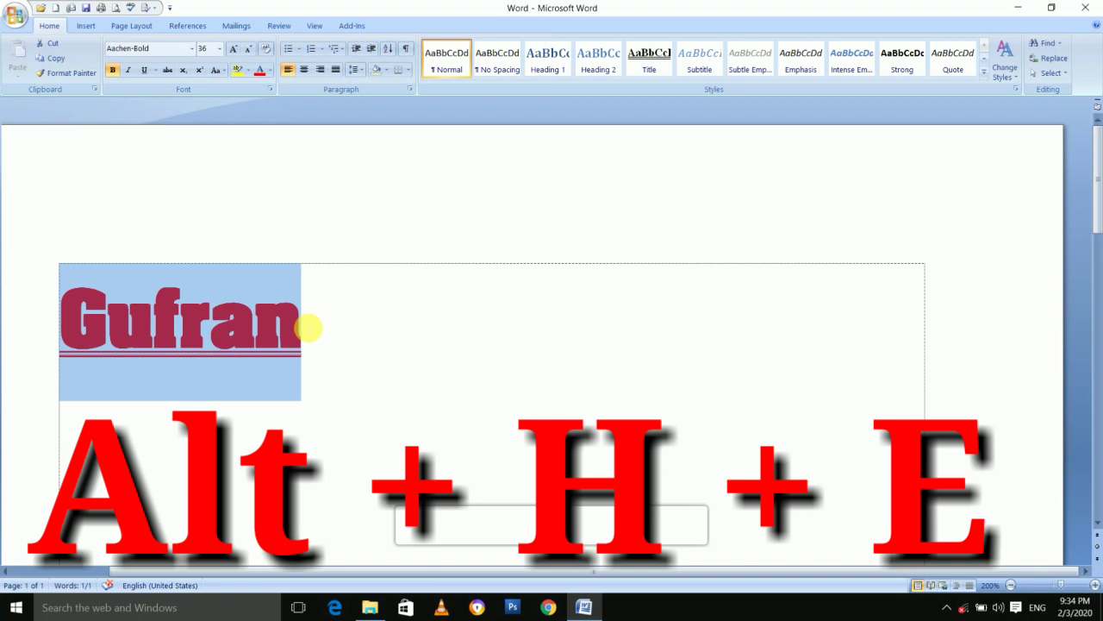
Clear all formatting from 'Gufran' with Alt+H, E, returning it to Calibri 11
{"action": "key", "text": "alt+h"}
{"action": "key", "text": "e"}
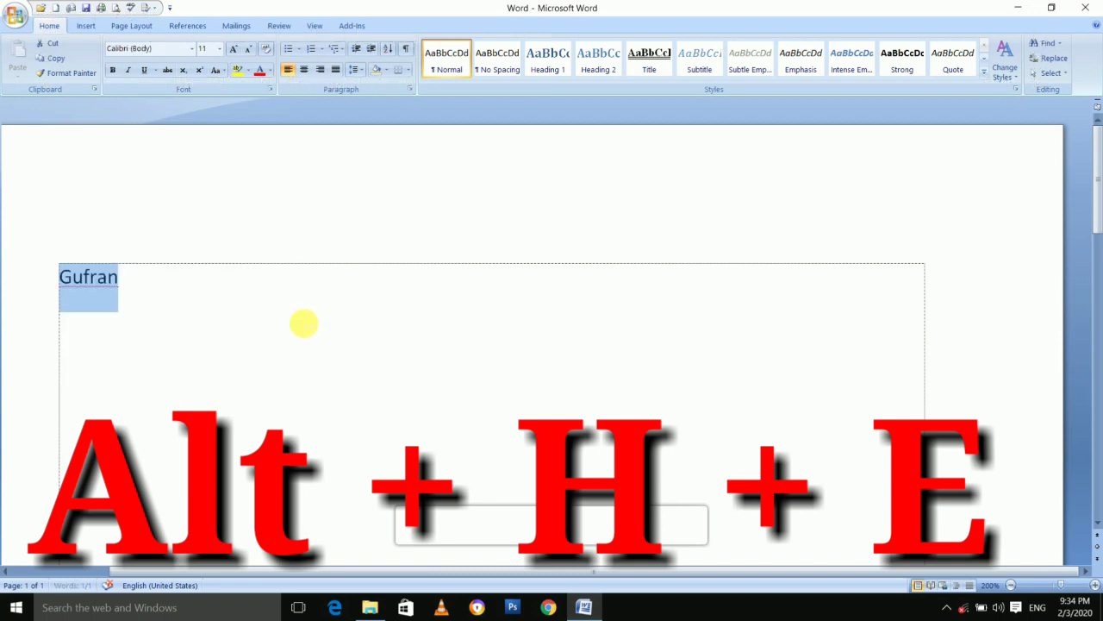